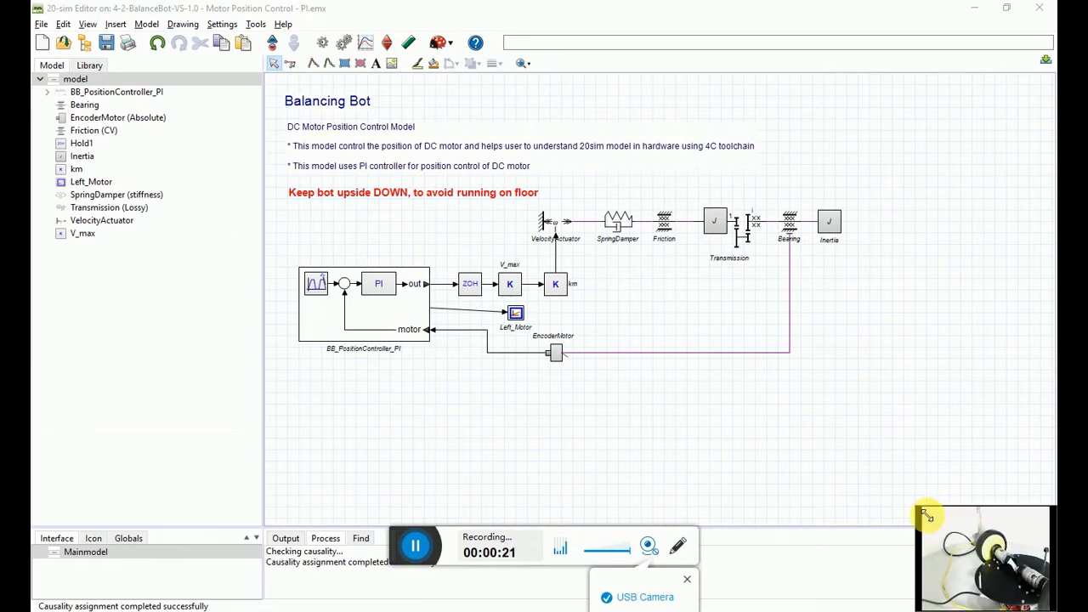
pyautogui.moveTo(917, 508); pyautogui.dragTo(724, 325)
pyautogui.moveTo(909, 422); pyautogui.dragTo(820, 215)
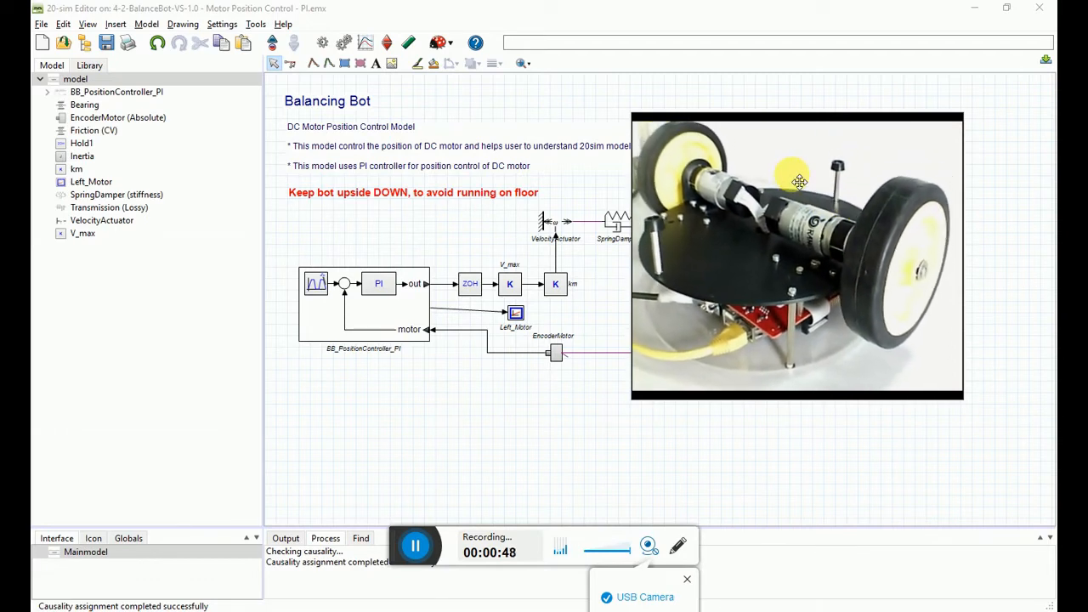
pyautogui.click(649, 545)
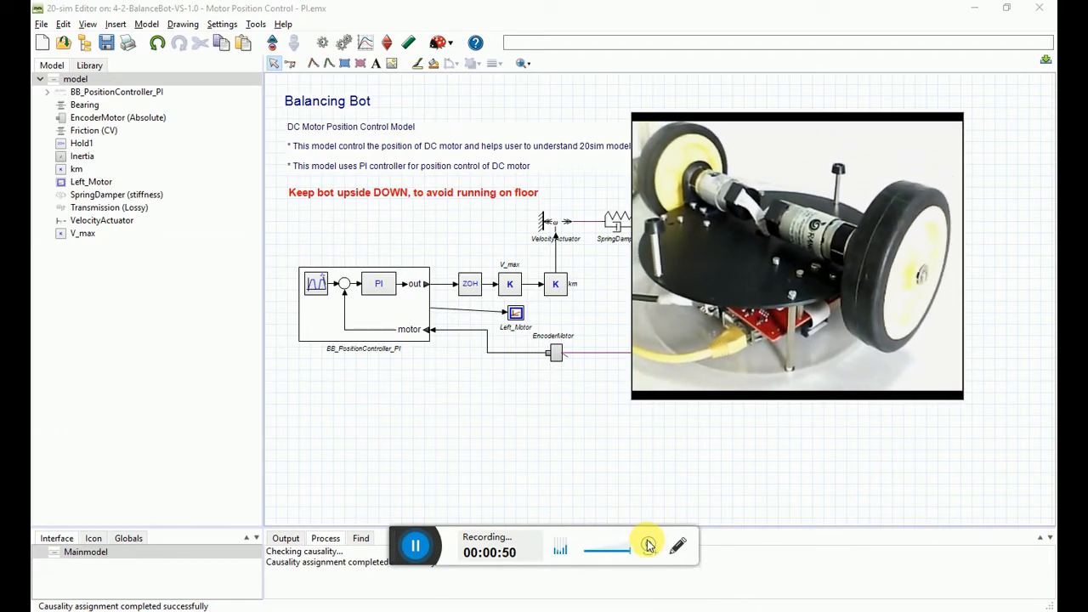
pyautogui.click(648, 545)
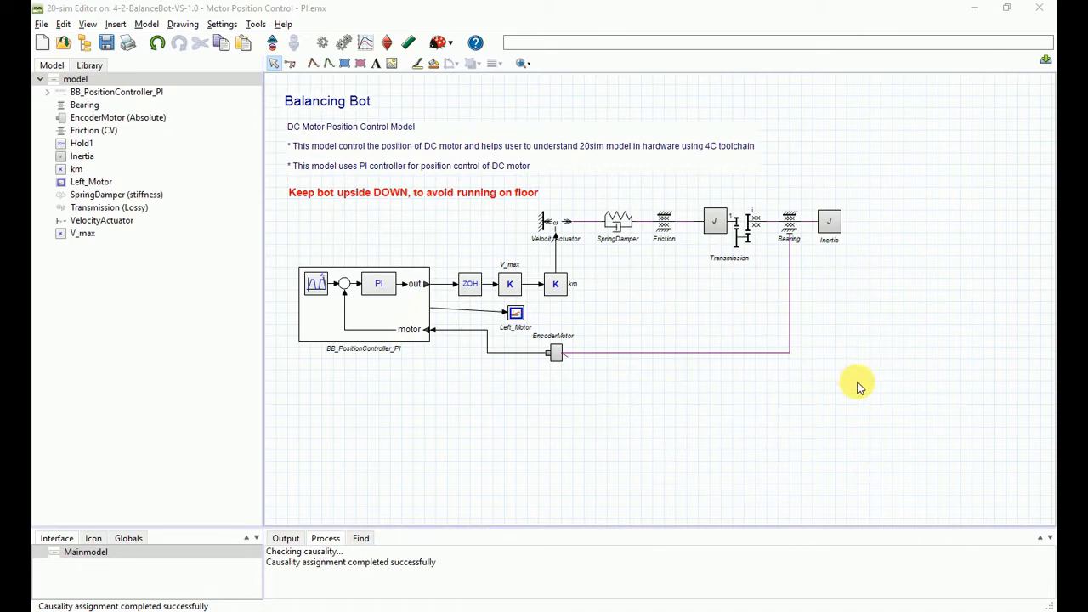
# Examine the VelocityActuator, SpringDamper and Friction blocks in the motor's mechanical chain.
pyautogui.click(562, 226)
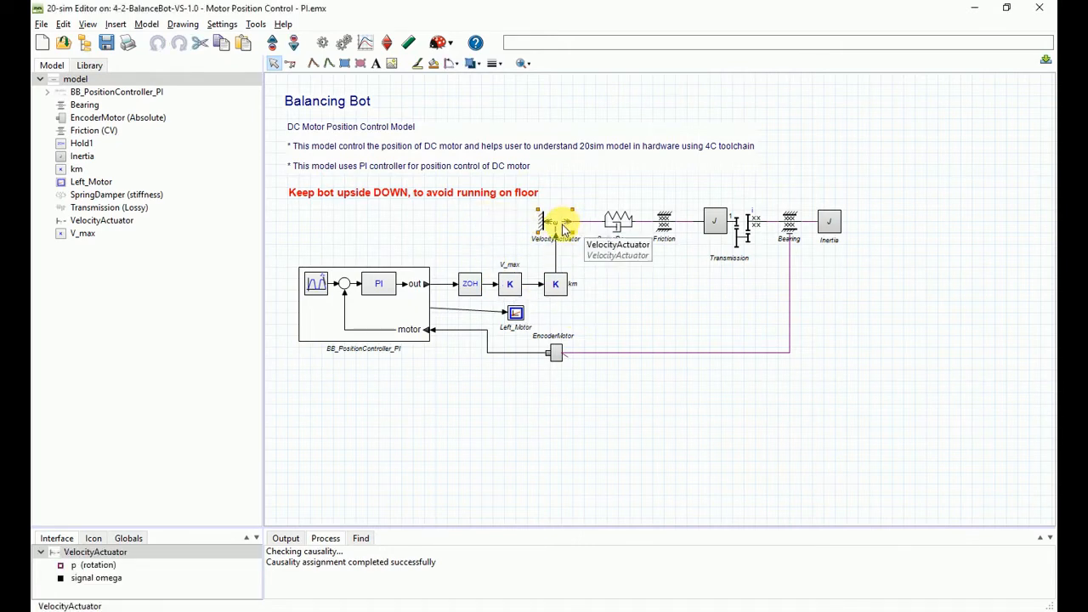
pyautogui.moveTo(586, 178); pyautogui.dragTo(884, 284)
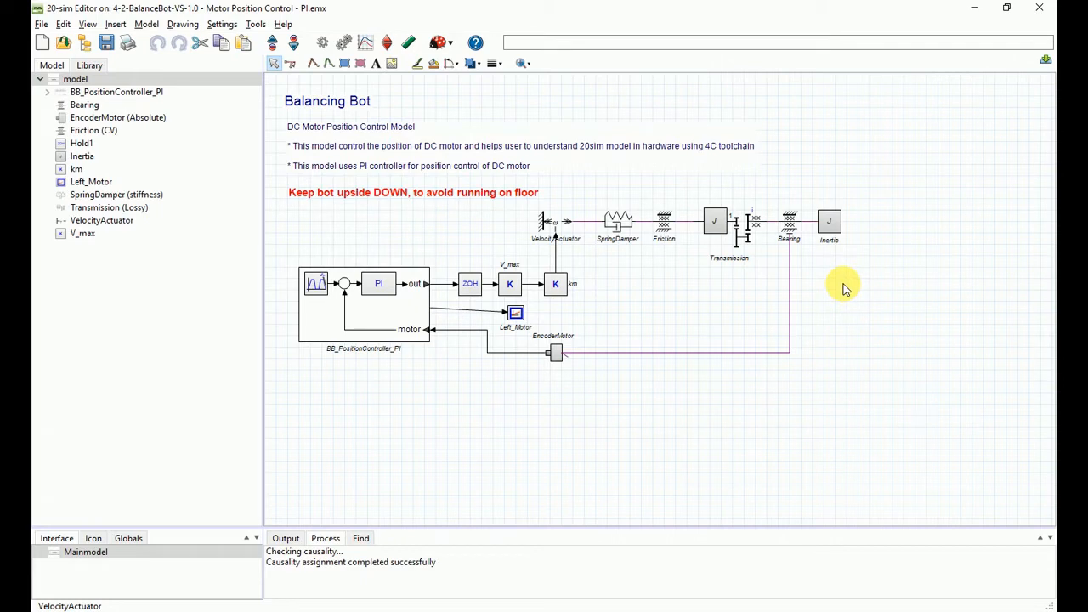
pyautogui.click(554, 223)
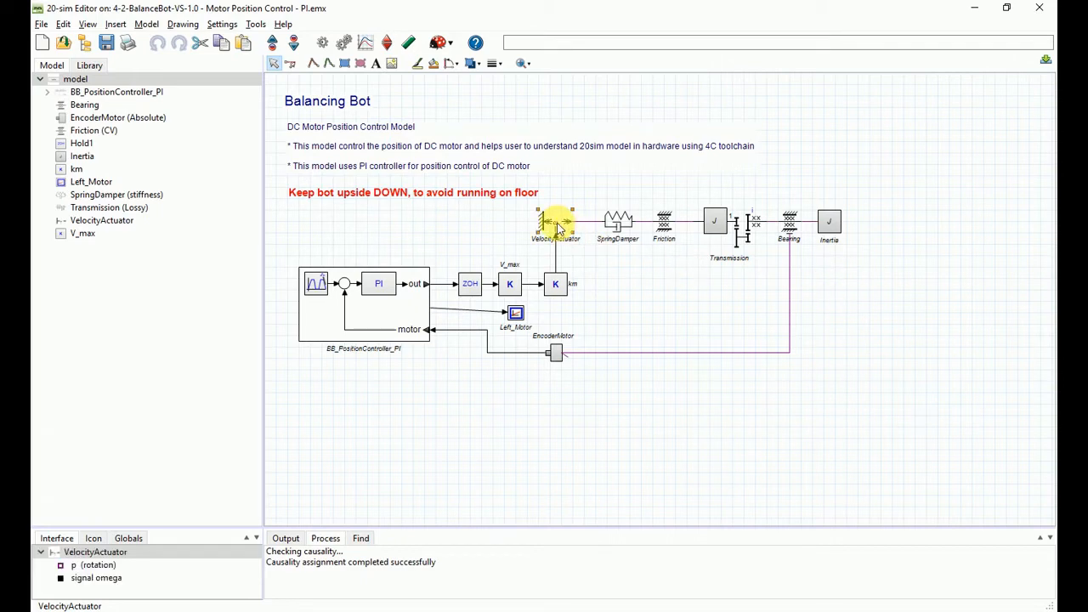
pyautogui.click(625, 230)
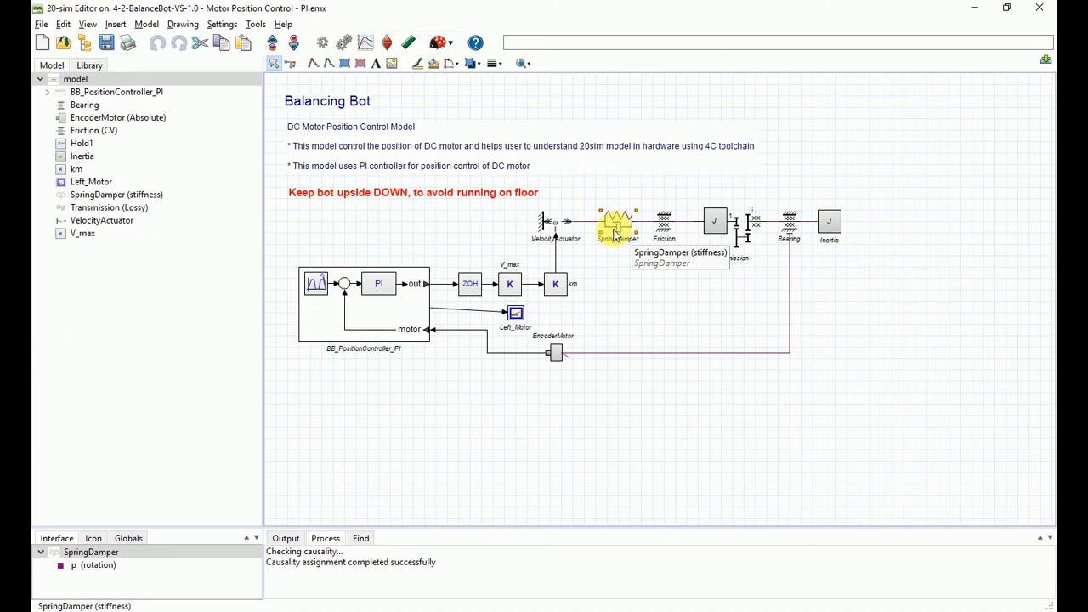
pyautogui.click(666, 228)
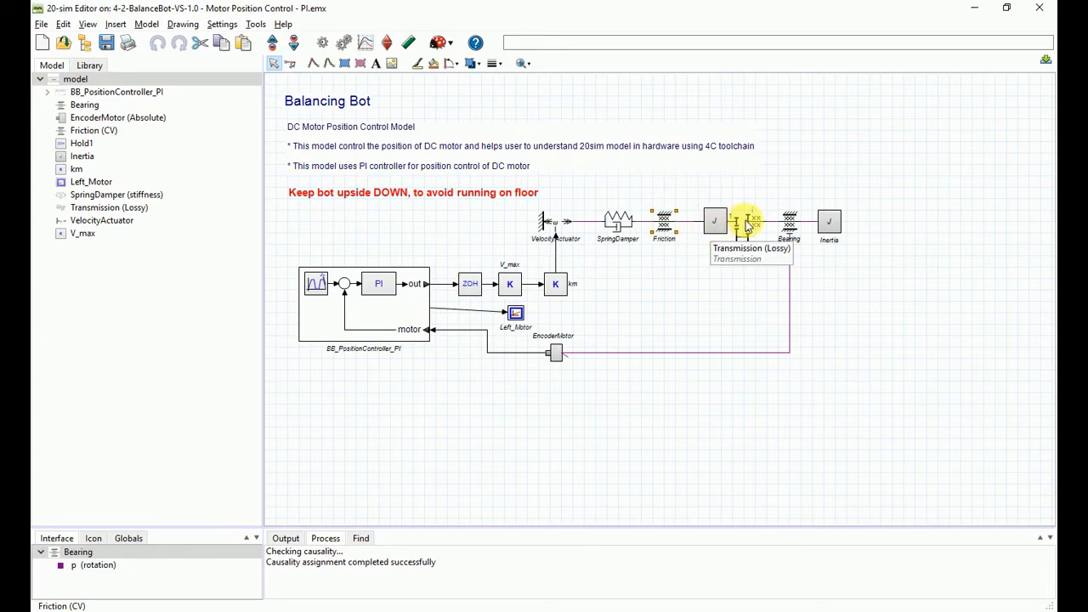
# Review the gearbox ratio, efficiency and inertia parameters inside the Transmission block, and return to the main model.
pyautogui.moveTo(743, 223); pyautogui.dragTo(749, 223)
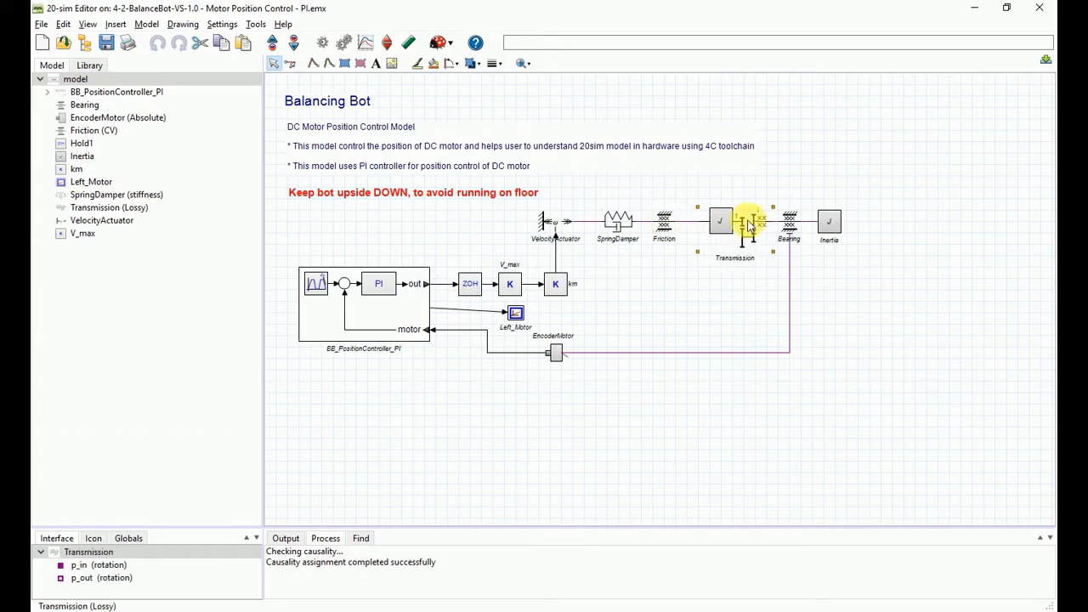
pyautogui.doubleClick(747, 224)
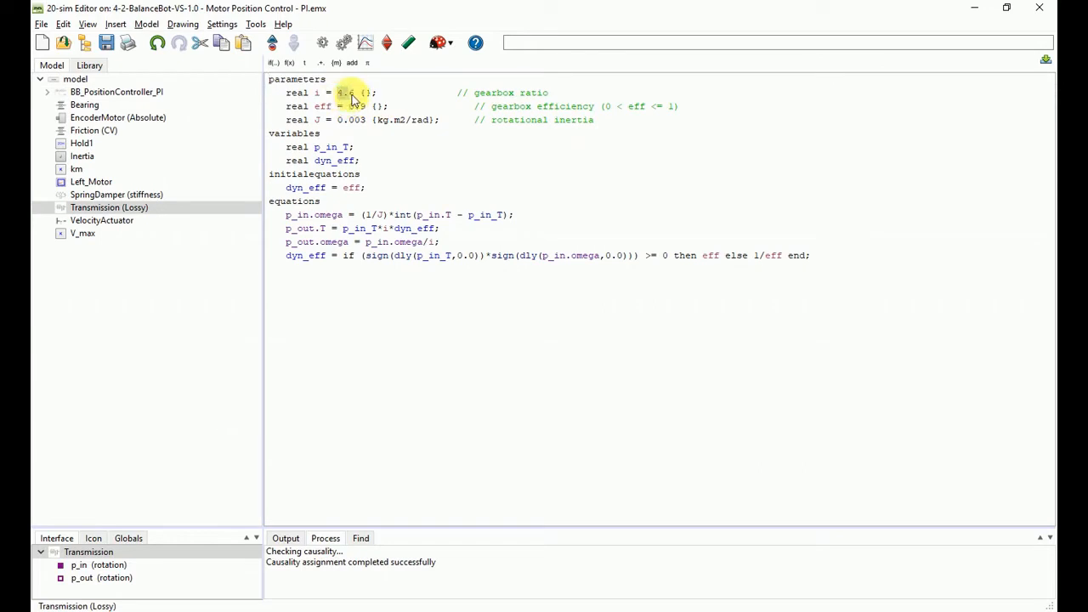
pyautogui.click(272, 44)
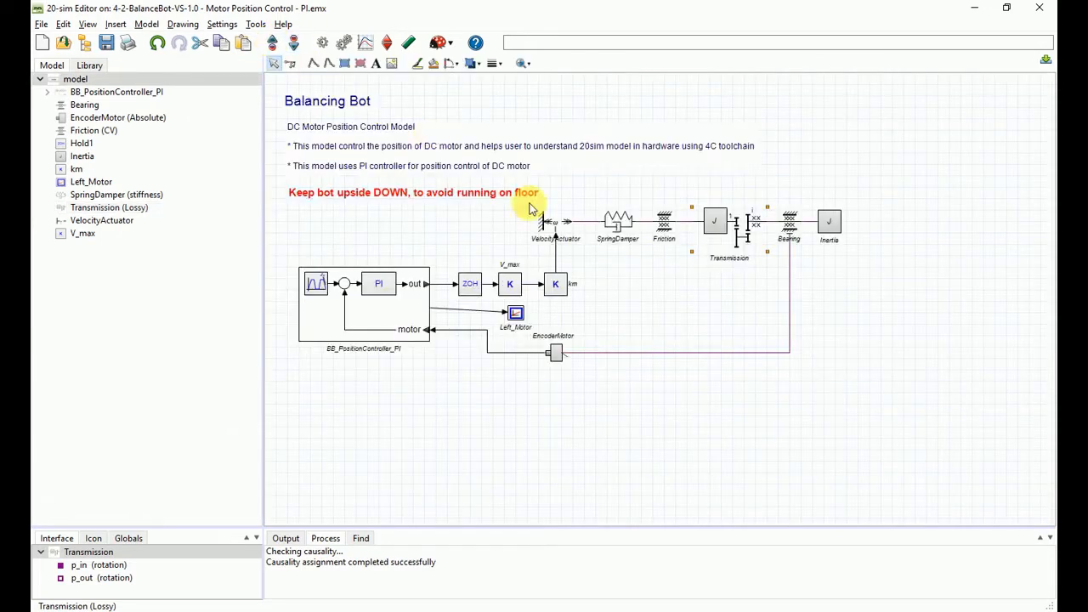
pyautogui.click(772, 292)
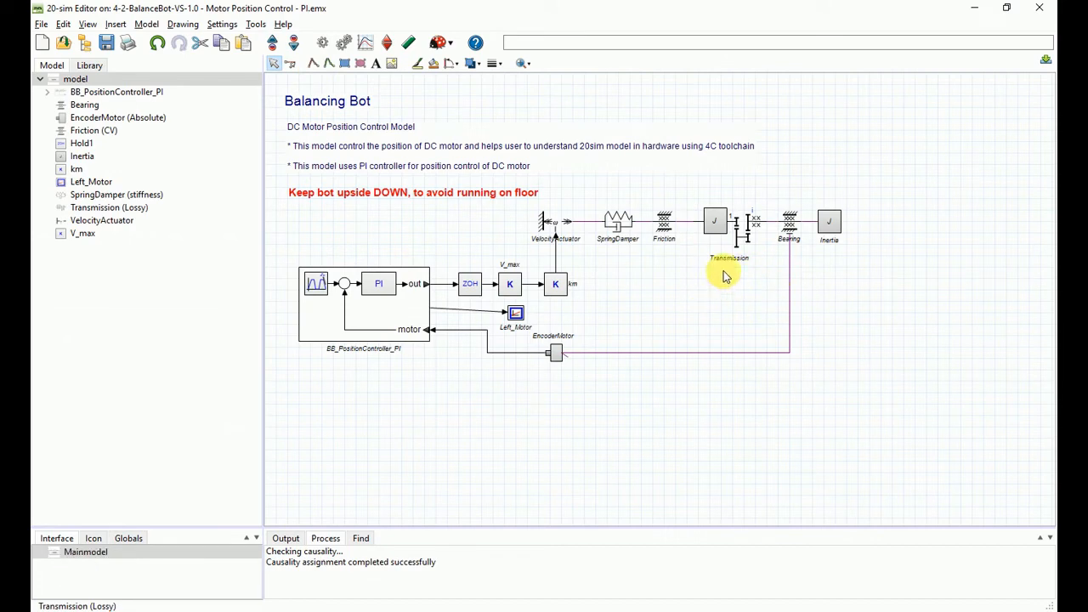
# Examine the Bearing and Inertia blocks at the end of the mechanical chain.
pyautogui.click(789, 228)
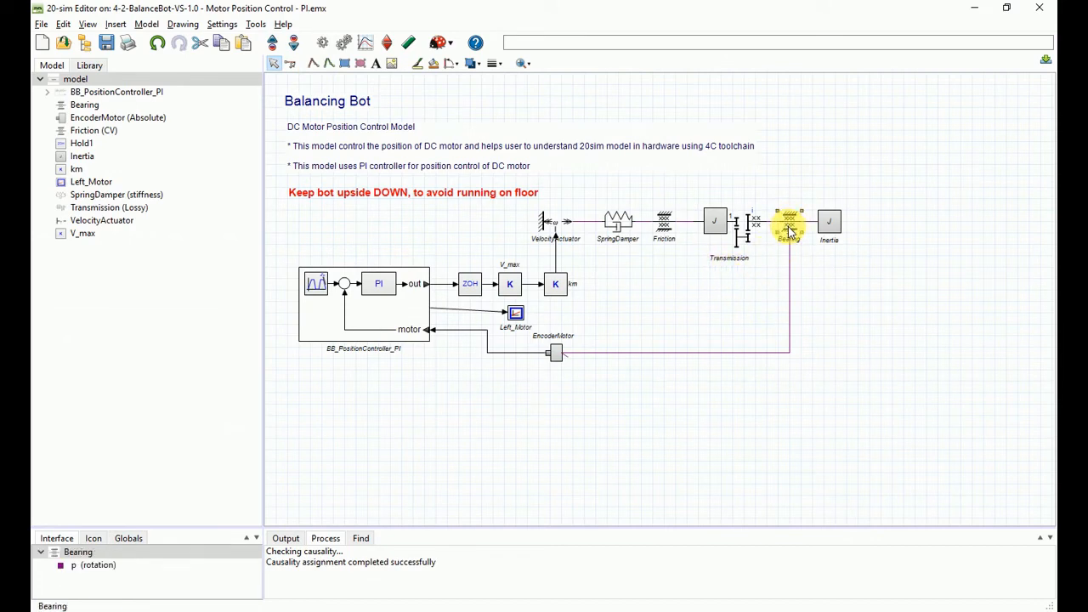
pyautogui.click(835, 232)
pyautogui.moveTo(837, 228)
pyautogui.mouseDown()
pyautogui.moveTo(848, 231)
pyautogui.moveTo(837, 230)
pyautogui.mouseUp()
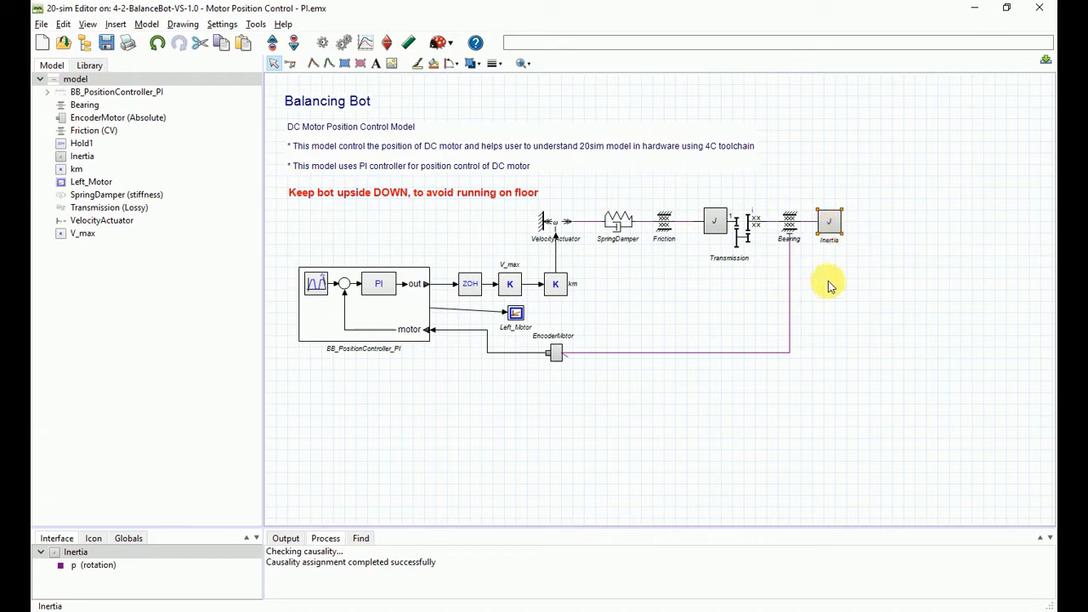
pyautogui.click(856, 272)
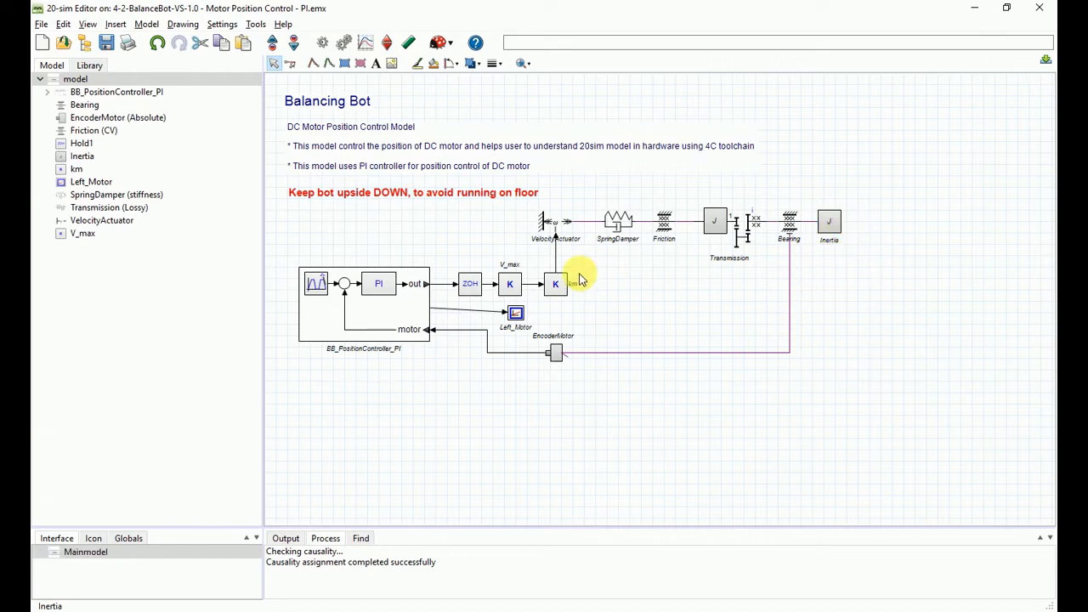
# Review the Km parameter and output equation inside the km gain block, and return to the main model.
pyautogui.click(556, 285)
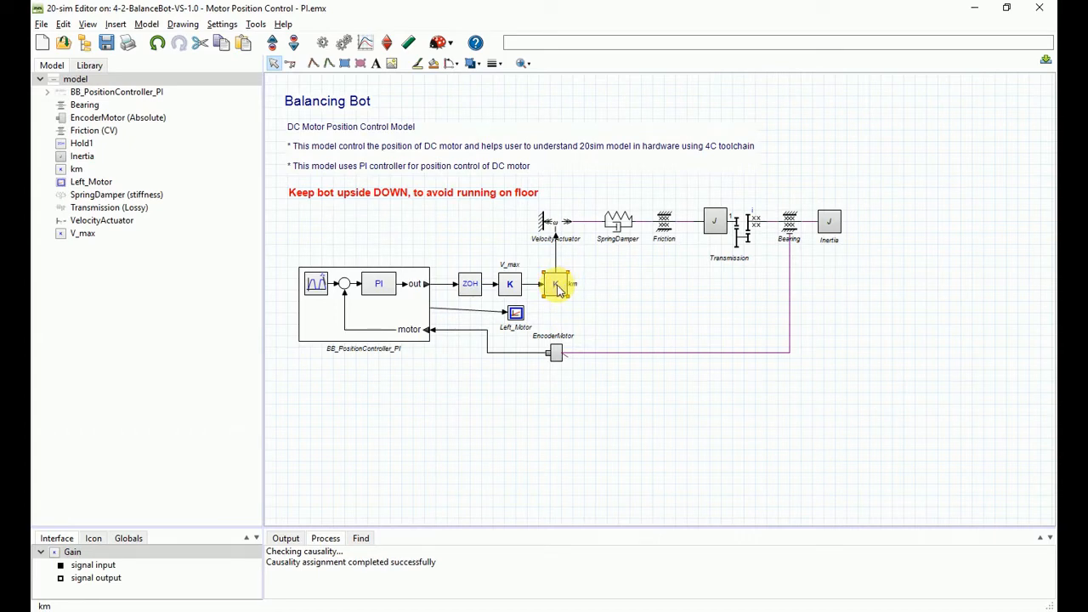
pyautogui.doubleClick(557, 286)
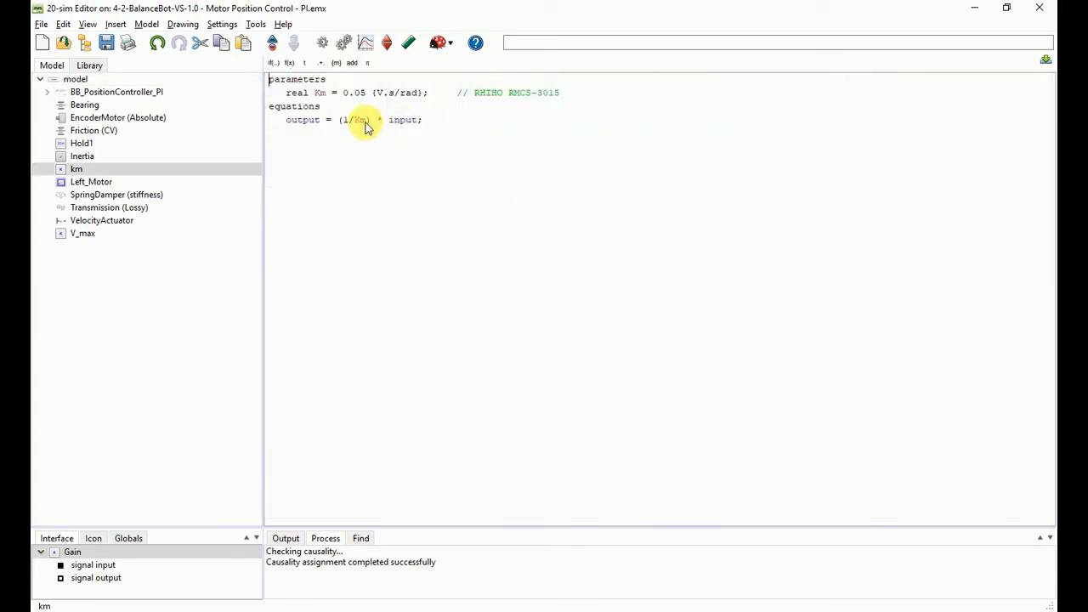
pyautogui.click(272, 43)
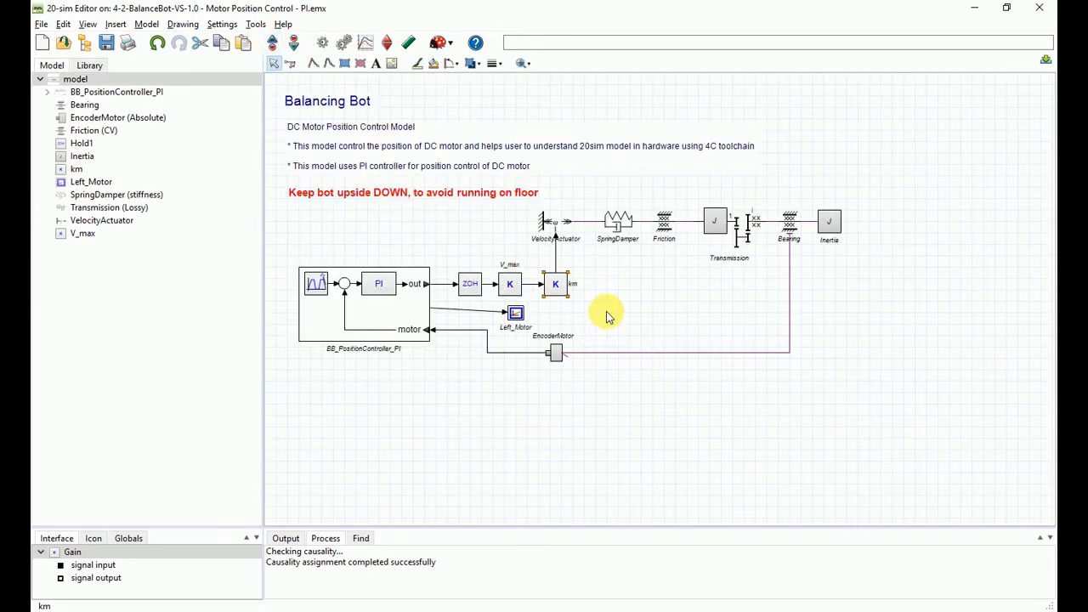
pyautogui.click(608, 316)
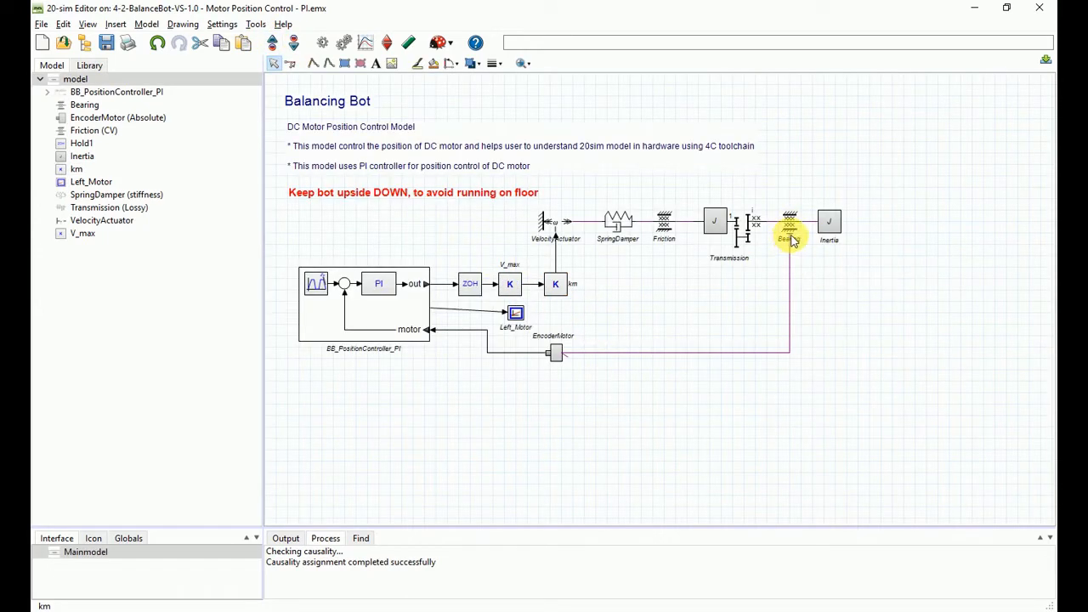
# Trace the feedback from the Bearing through EncoderMotor to the controller, and open the BB_PositionController_PI submodel.
pyautogui.moveTo(791, 242)
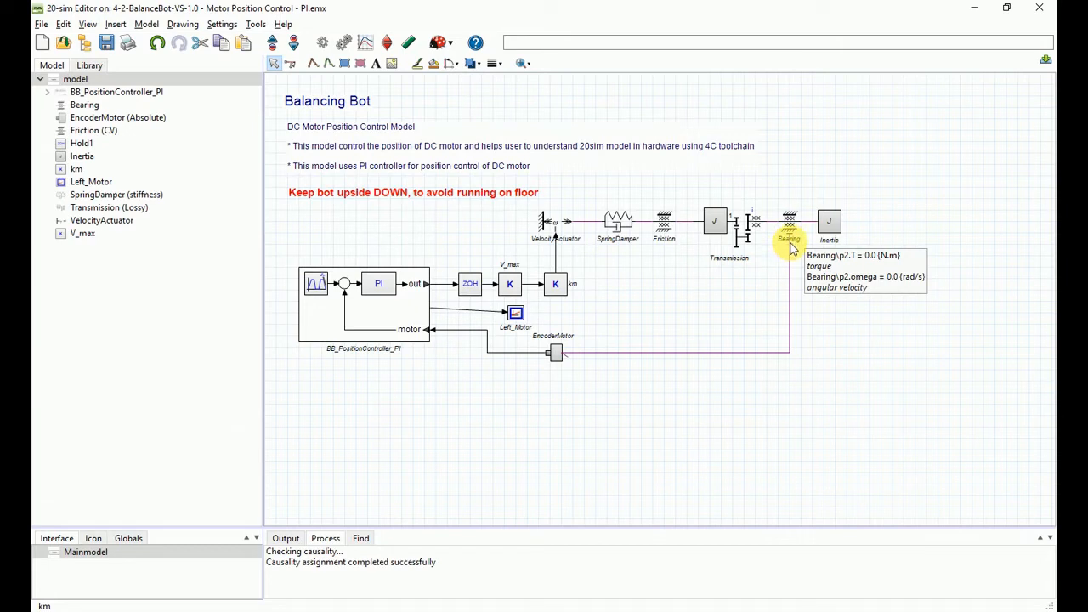
pyautogui.click(568, 354)
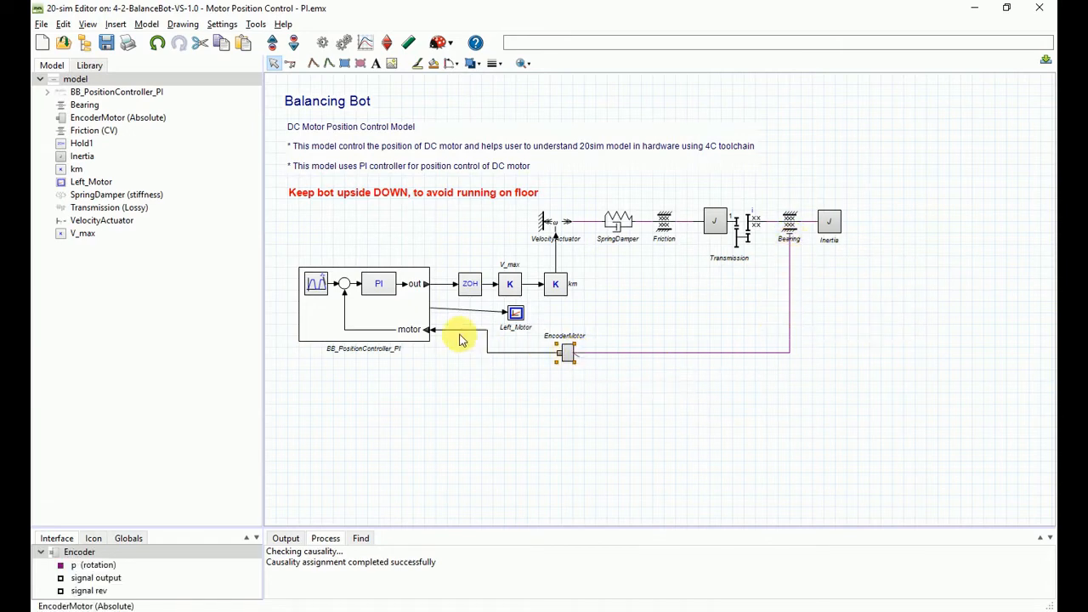
pyautogui.click(383, 317)
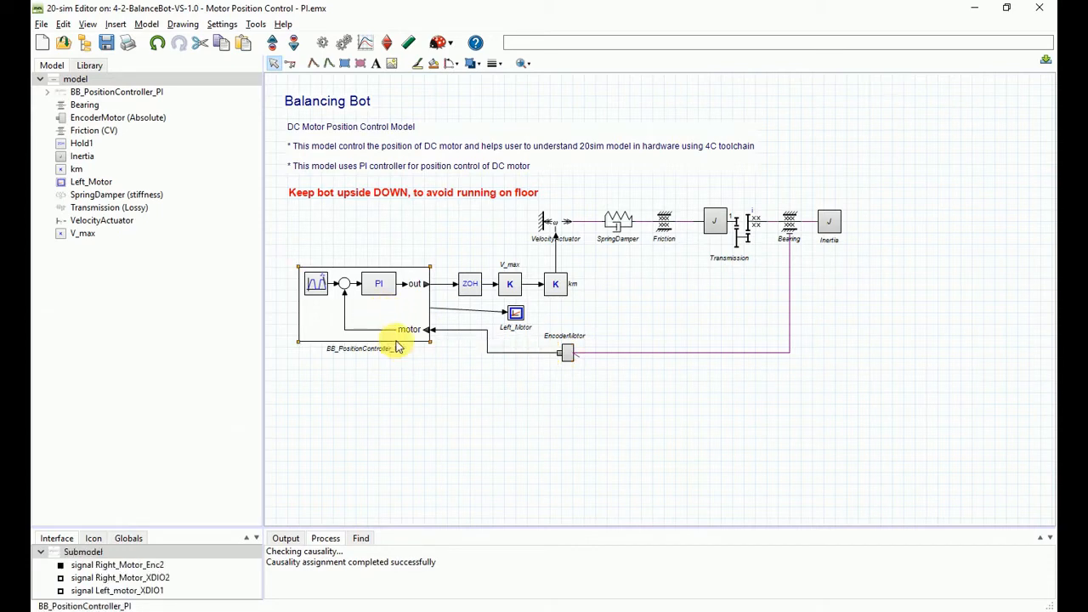
pyautogui.moveTo(404, 315)
pyautogui.mouseDown()
pyautogui.moveTo(393, 314)
pyautogui.moveTo(404, 314)
pyautogui.mouseUp()
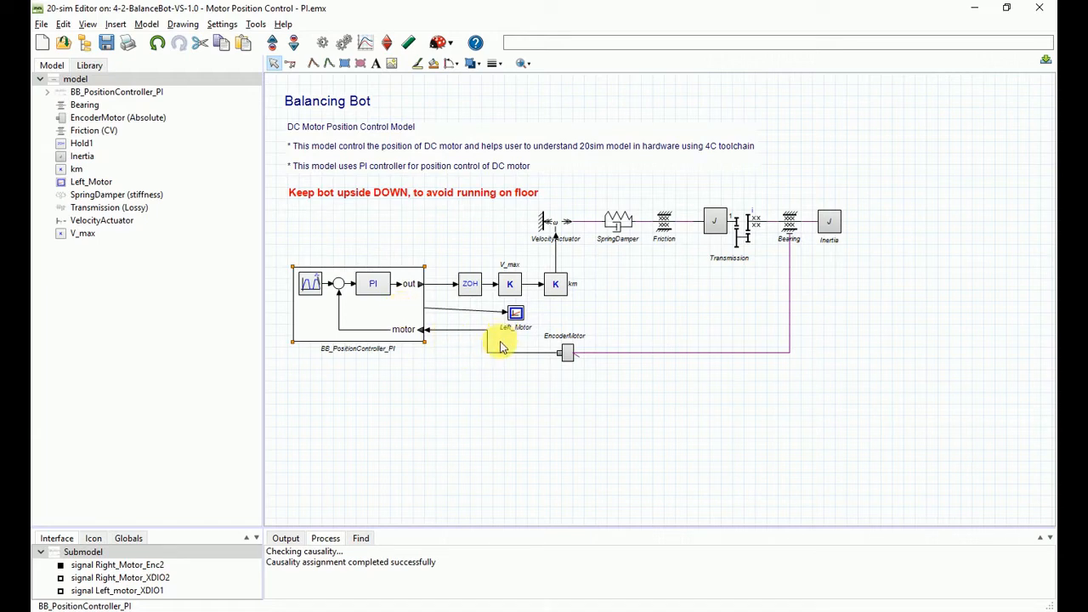
pyautogui.doubleClick(385, 313)
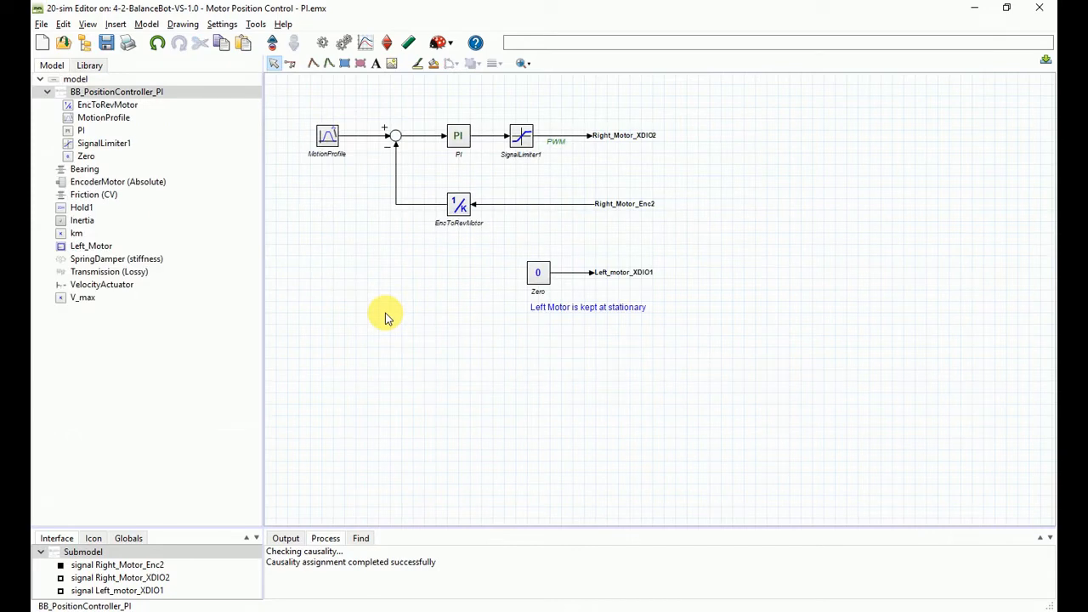
# Follow the Right_Motor_Enc2 input to the EncToRevMotor block and check its counts parameter and equation.
pyautogui.click(618, 210)
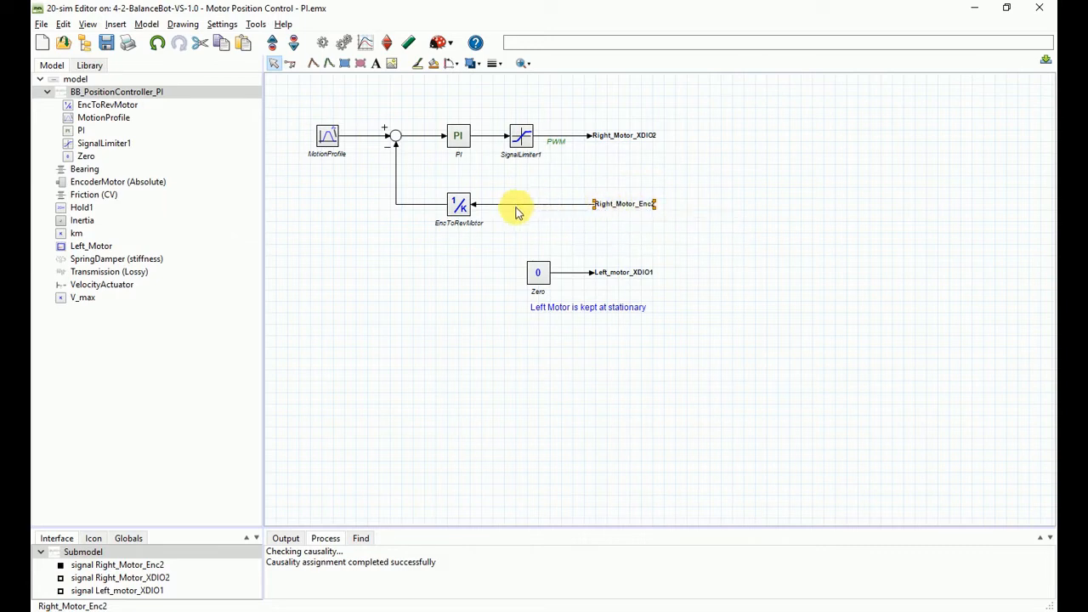
pyautogui.click(458, 214)
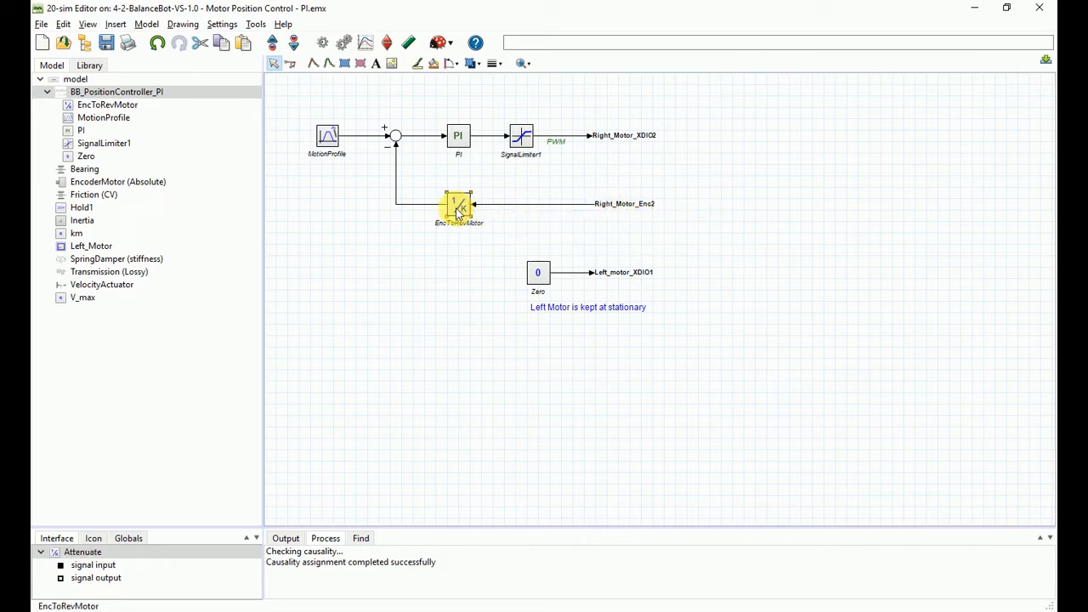
pyautogui.doubleClick(458, 215)
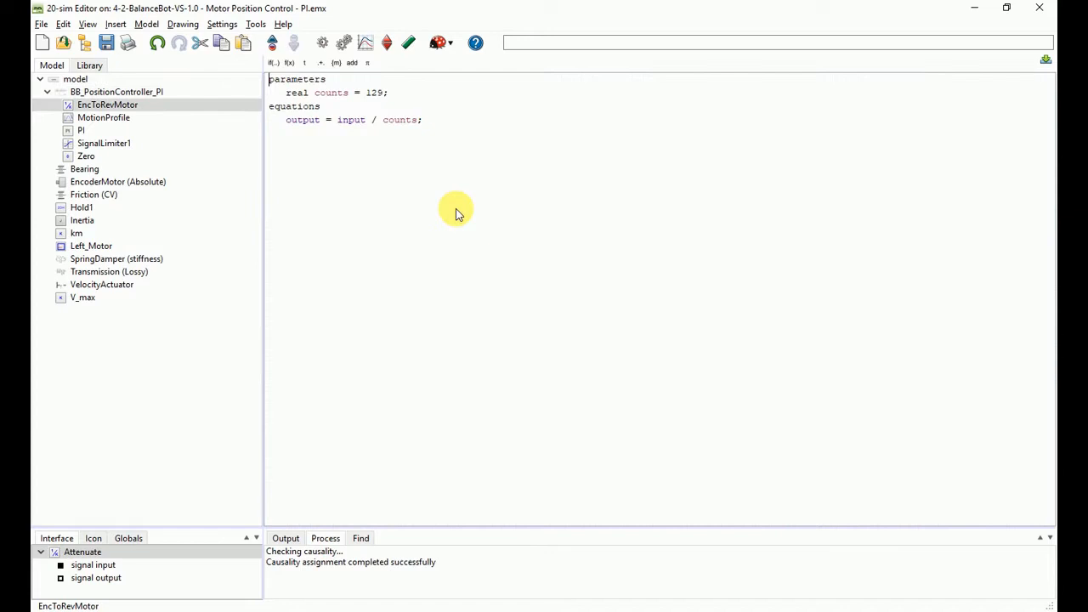
pyautogui.doubleClick(374, 91)
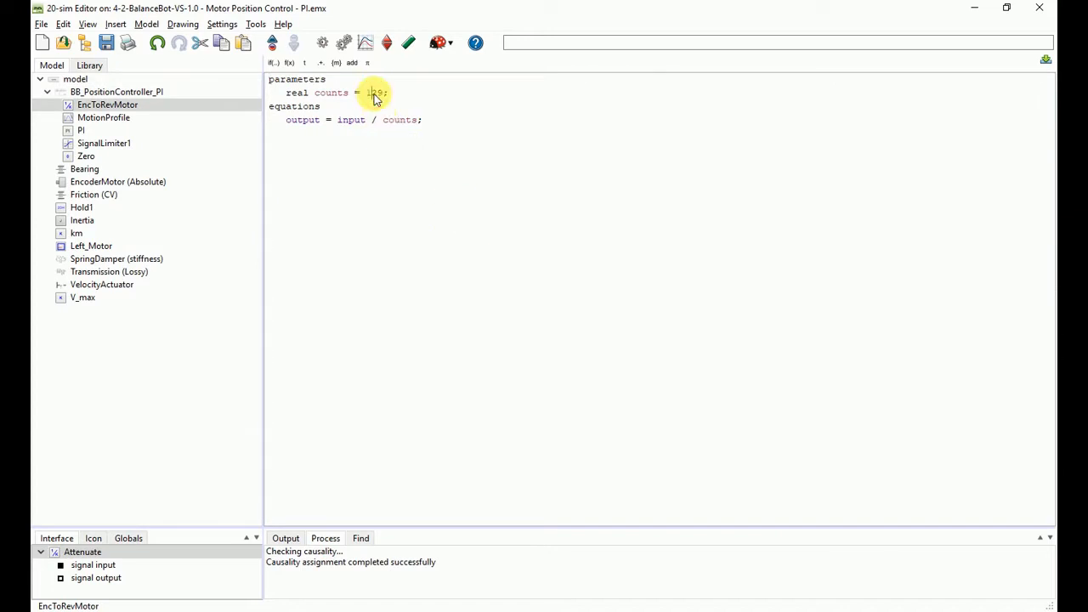
pyautogui.click(273, 44)
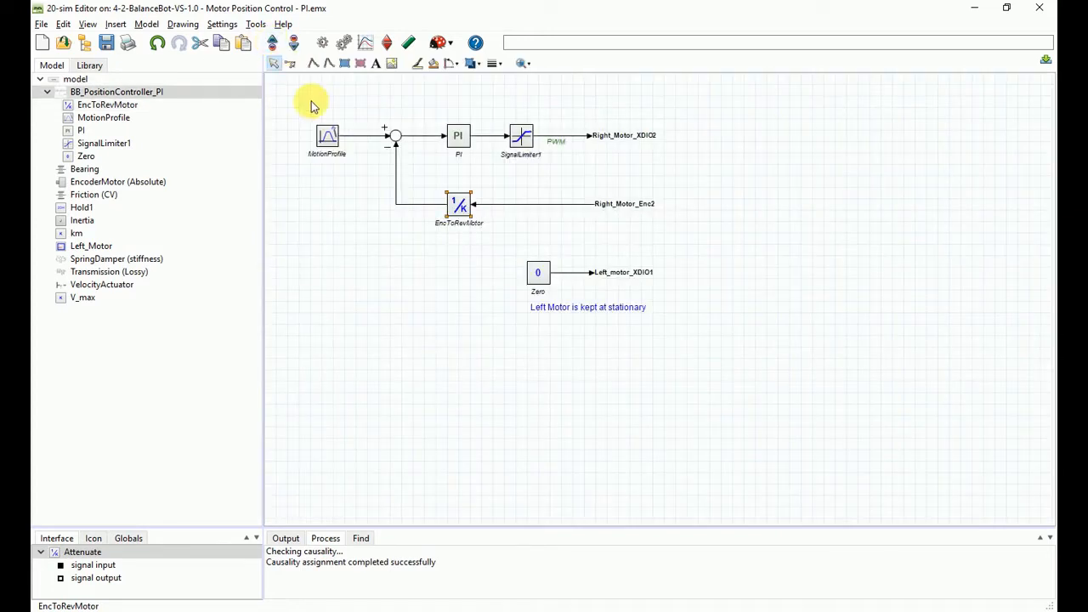
pyautogui.click(459, 213)
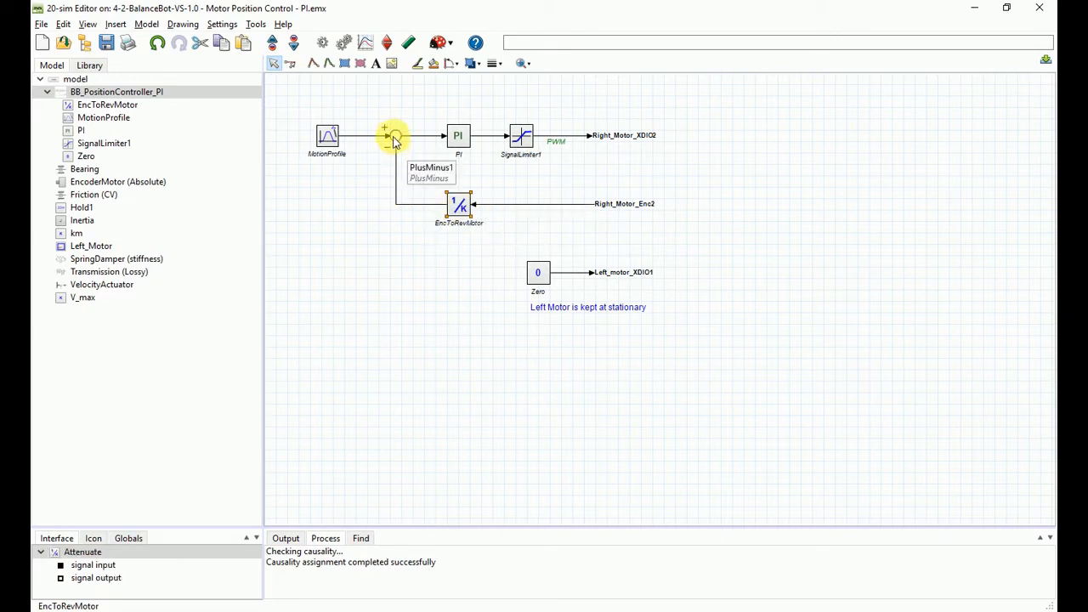
# Examine the control path from MotionProfile and the PlusMinus1 junction through the PI block to the Right_Motor_XDIO2 output.
pyautogui.click(395, 140)
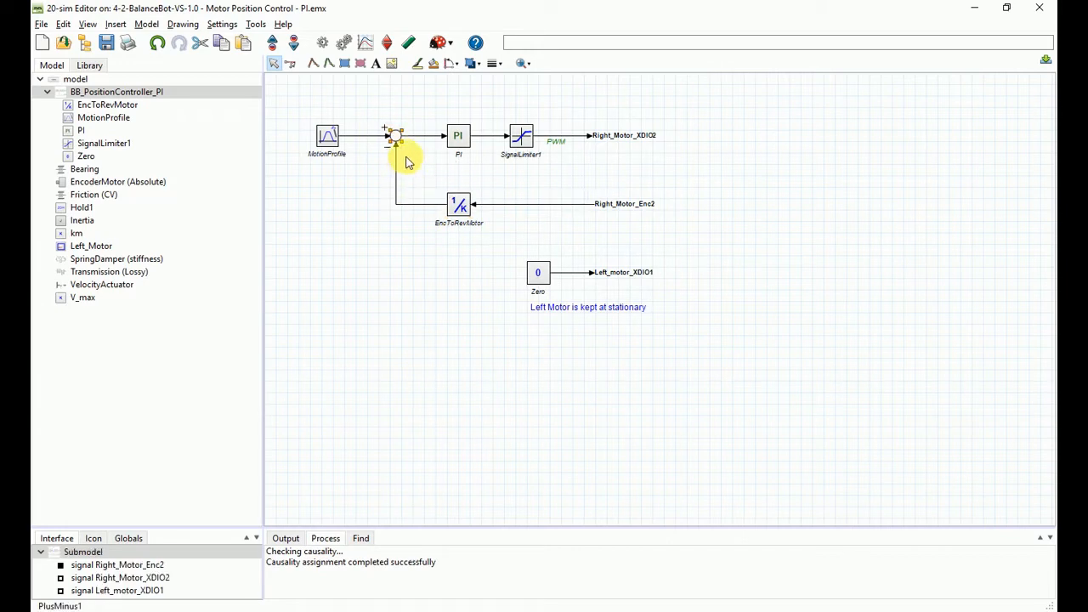
pyautogui.click(334, 144)
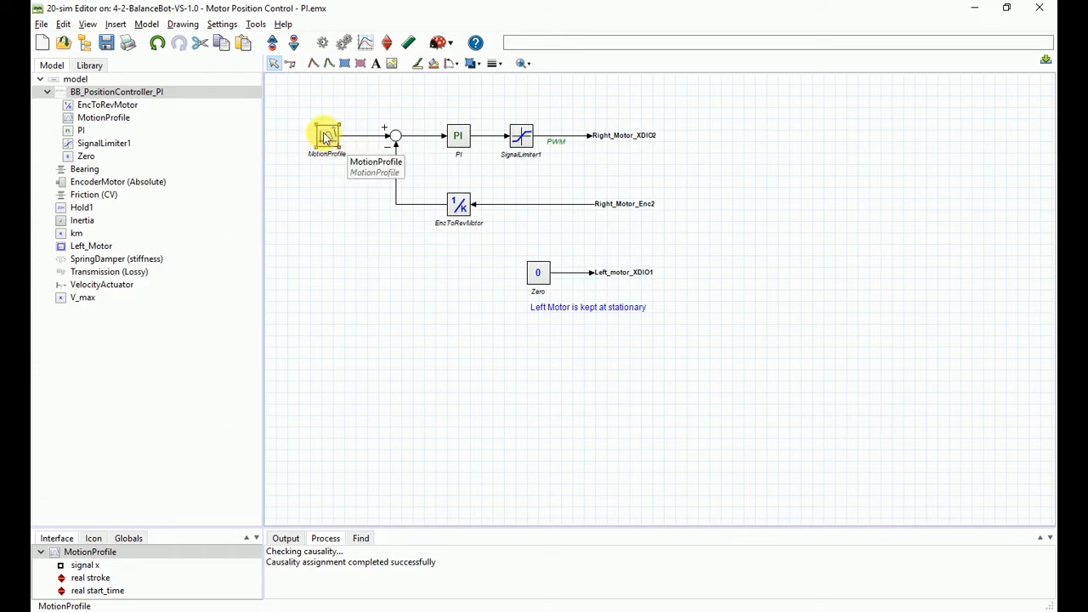
pyautogui.moveTo(333, 144); pyautogui.dragTo(328, 143)
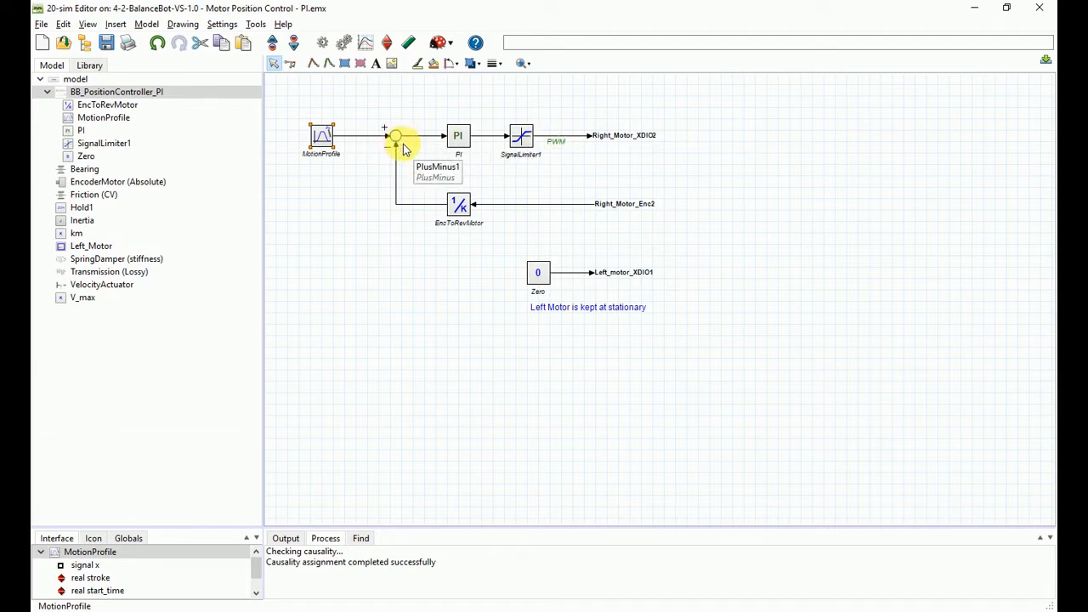
pyautogui.click(457, 141)
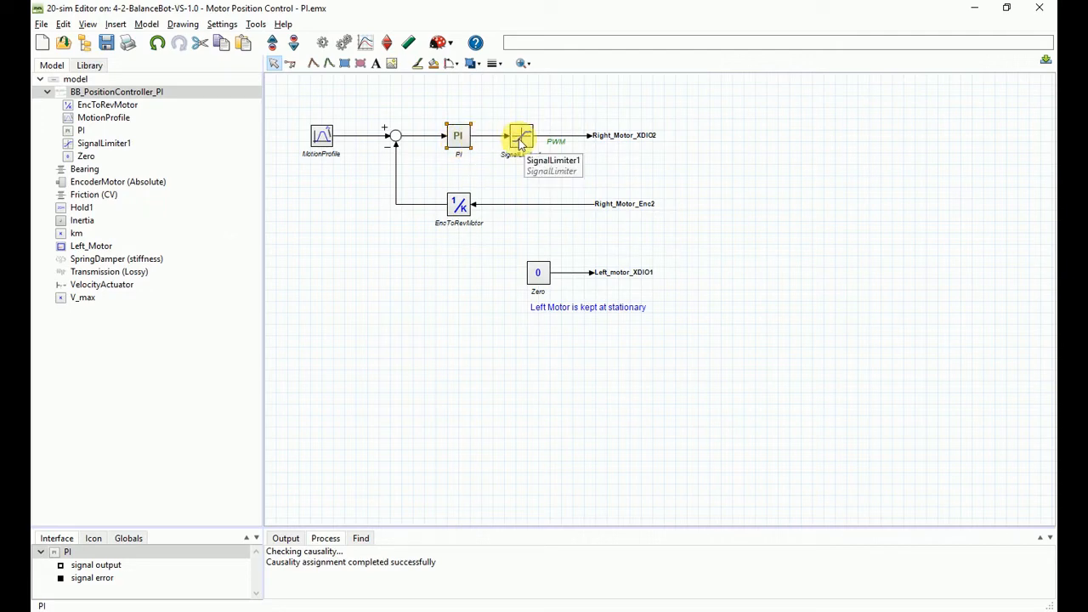
pyautogui.click(618, 140)
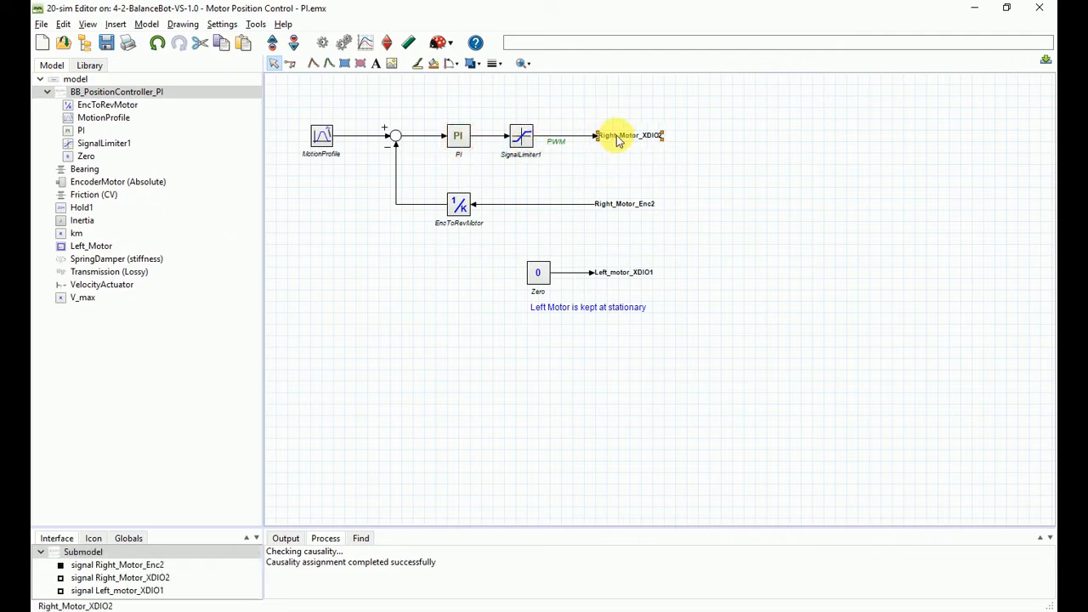
# Move the Right_Motor_XDIO2 port slightly closer to SignalLimiter1 and look over the controller diagram.
pyautogui.moveTo(618, 141); pyautogui.dragTo(613, 141)
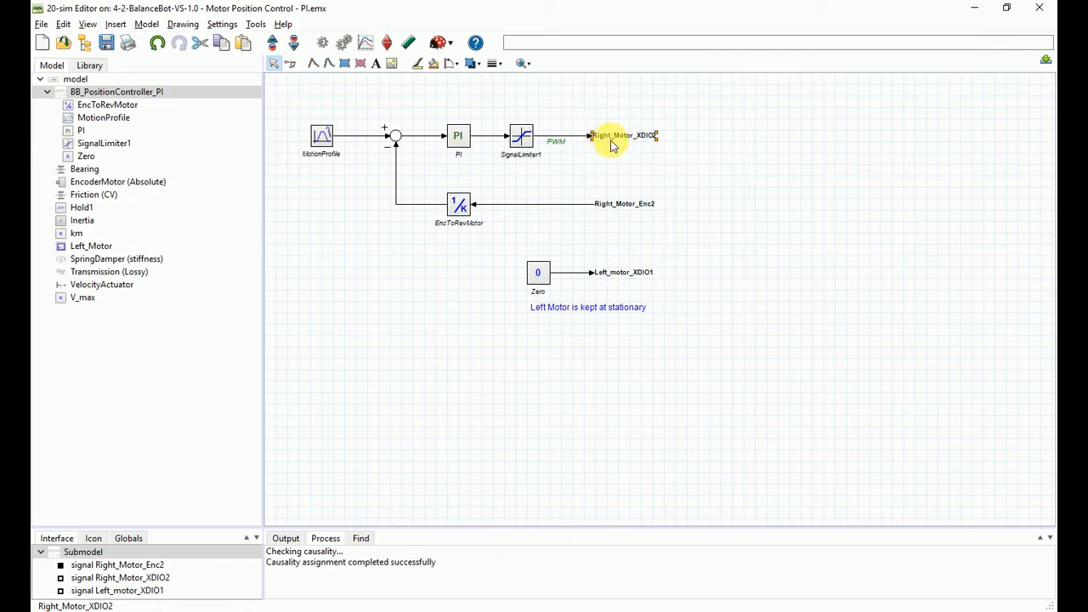
pyautogui.moveTo(284, 107); pyautogui.dragTo(744, 354)
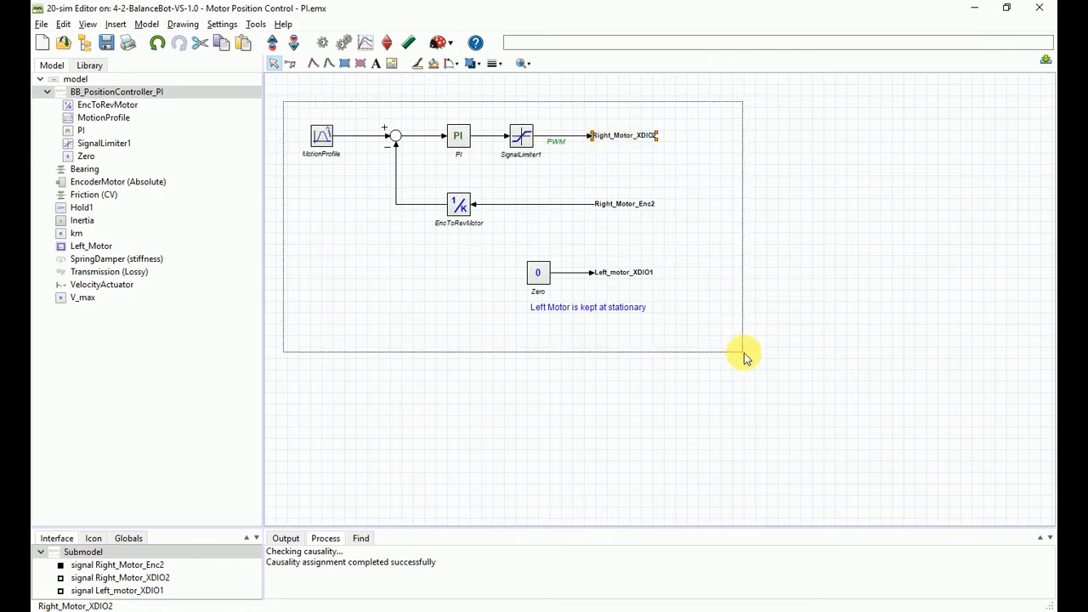
pyautogui.click(709, 280)
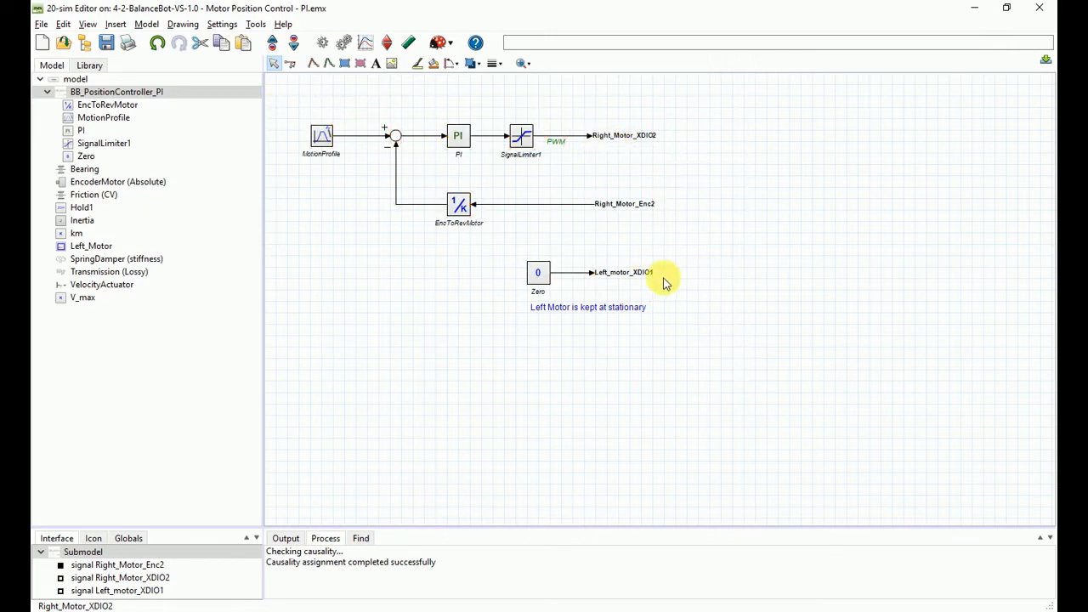
pyautogui.click(527, 148)
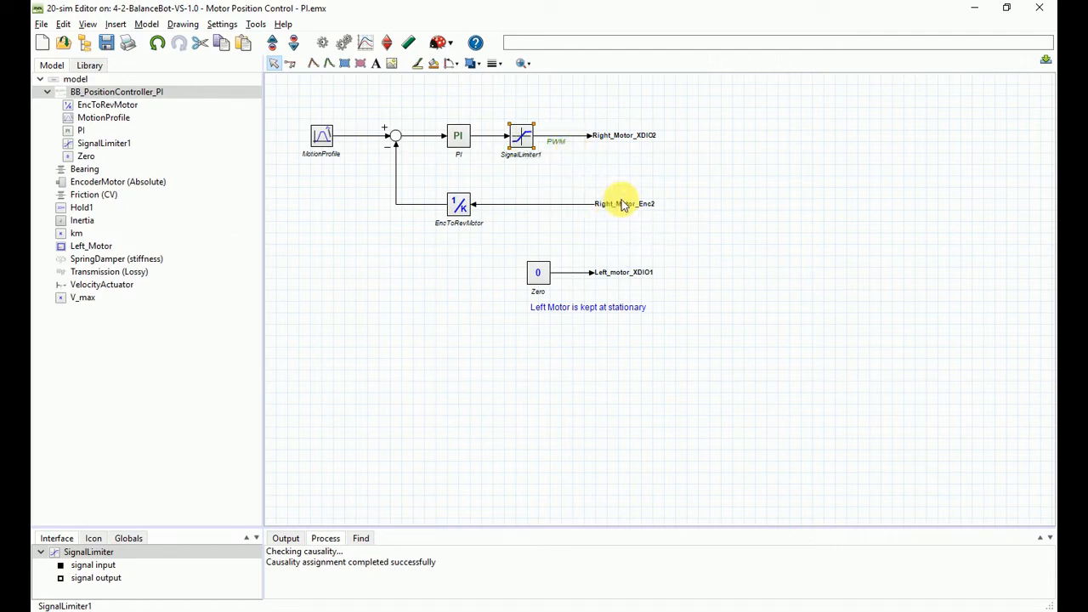
pyautogui.click(539, 187)
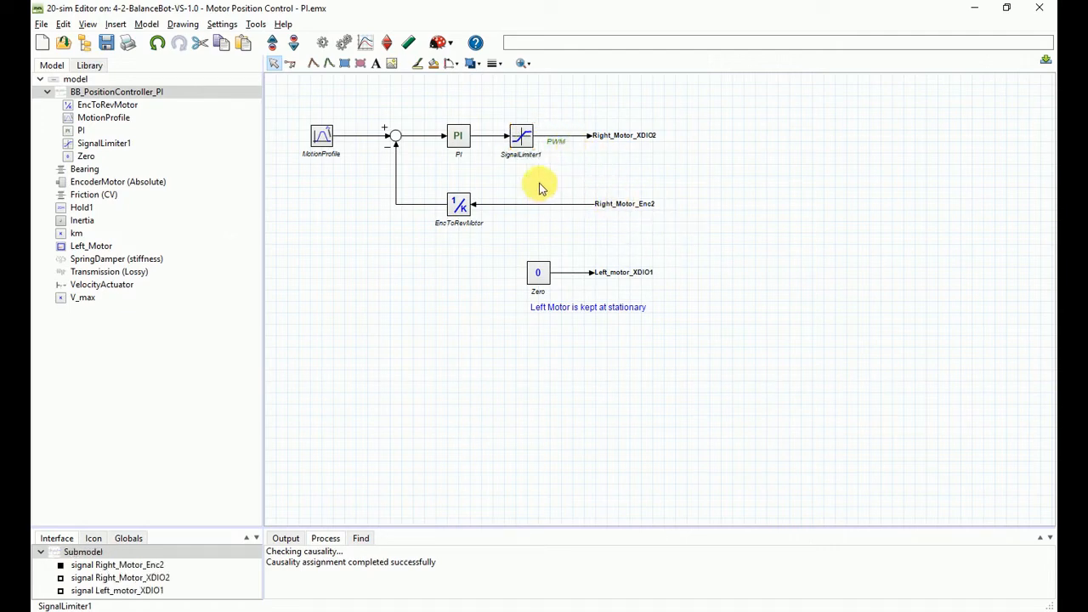
# Review the PI block's parameters and equations, check the Zero block feeding Left_motor_XDIO1, and return to the main model.
pyautogui.doubleClick(464, 143)
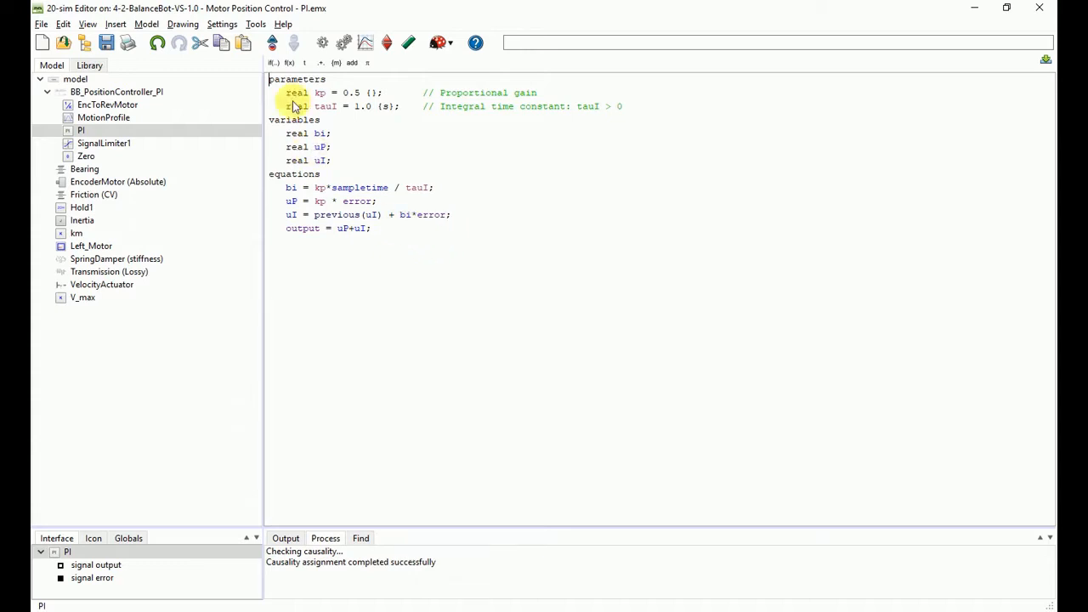
pyautogui.click(273, 44)
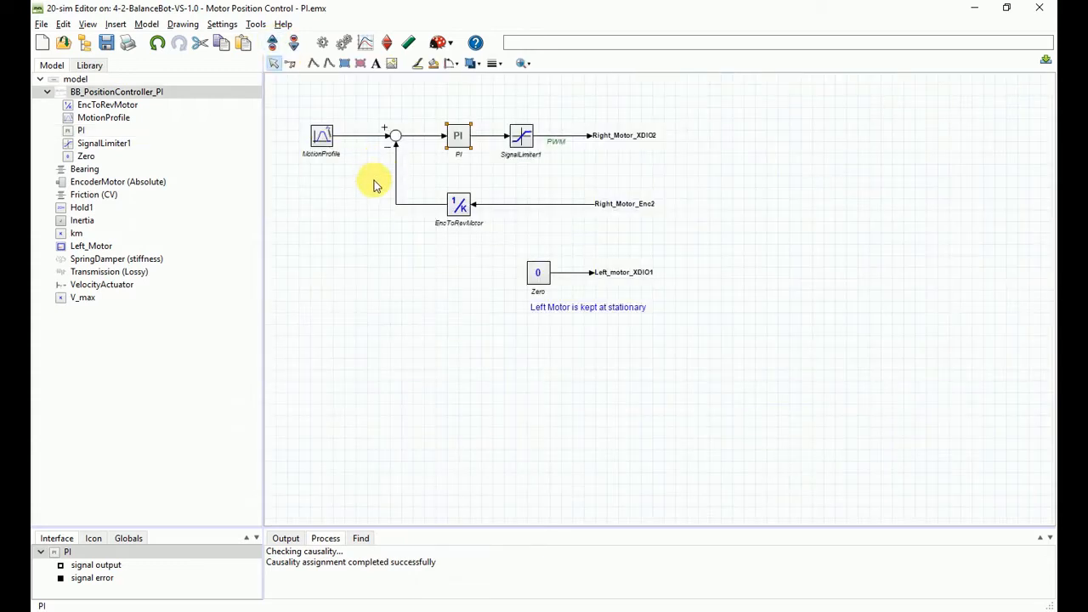
pyautogui.moveTo(505, 243); pyautogui.dragTo(656, 294)
pyautogui.click(537, 279)
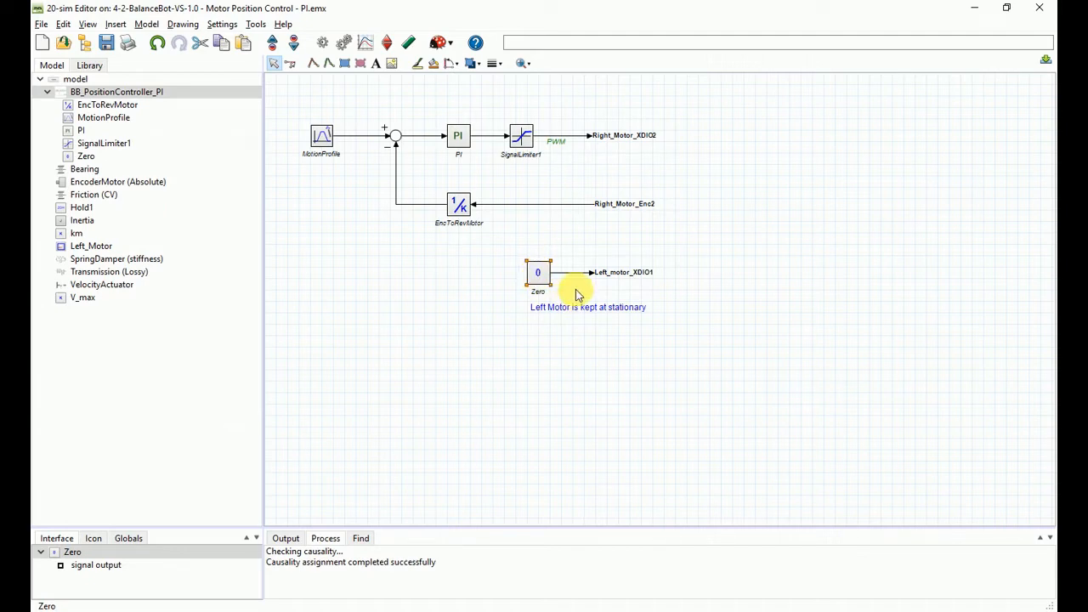
pyautogui.click(582, 252)
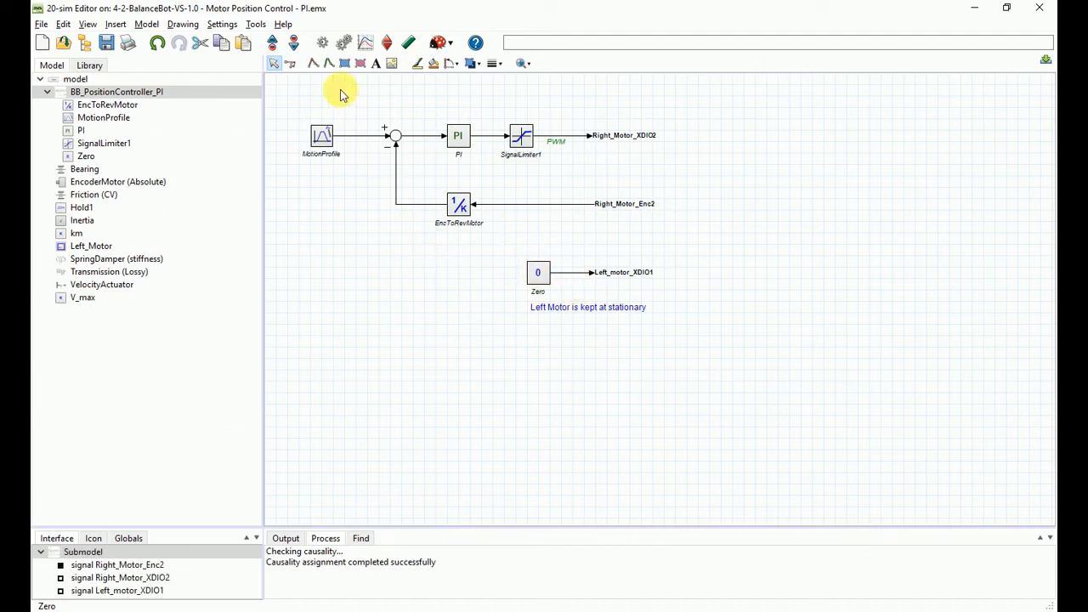
pyautogui.click(273, 43)
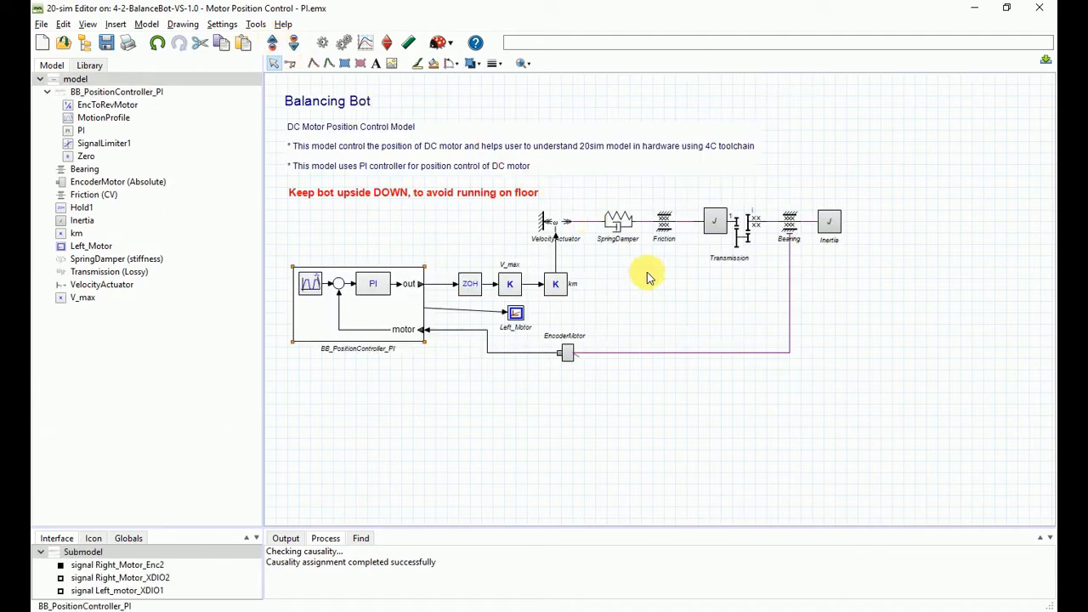
# Look over the plant and controller blocks in the main model, and run the simulation of SP.Pos and Encoder in the simulator.
pyautogui.click(450, 234)
pyautogui.moveTo(456, 208); pyautogui.dragTo(891, 369)
pyautogui.click(900, 360)
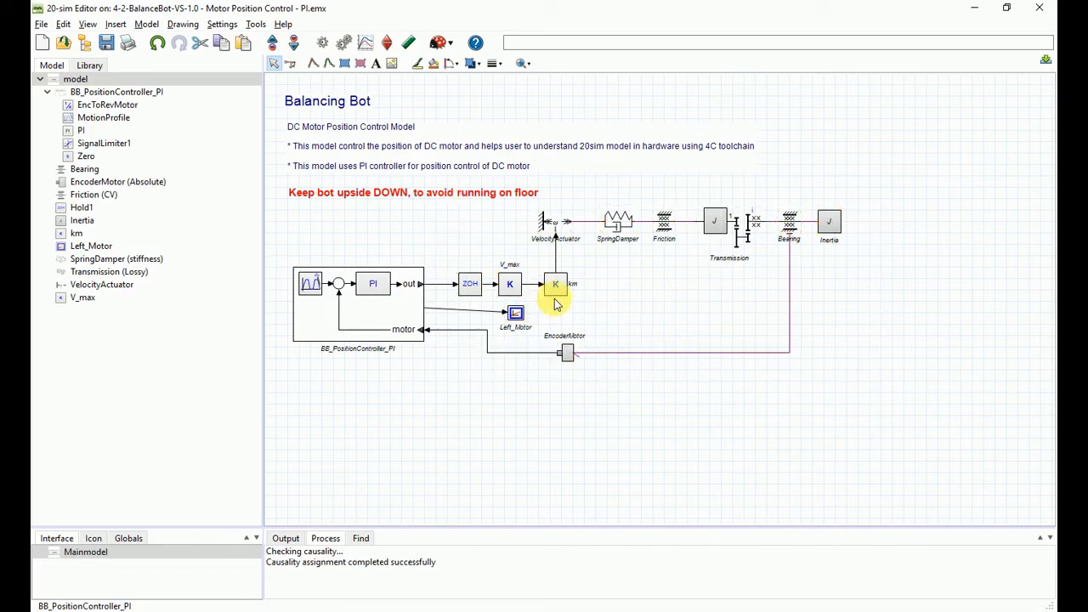
pyautogui.click(374, 287)
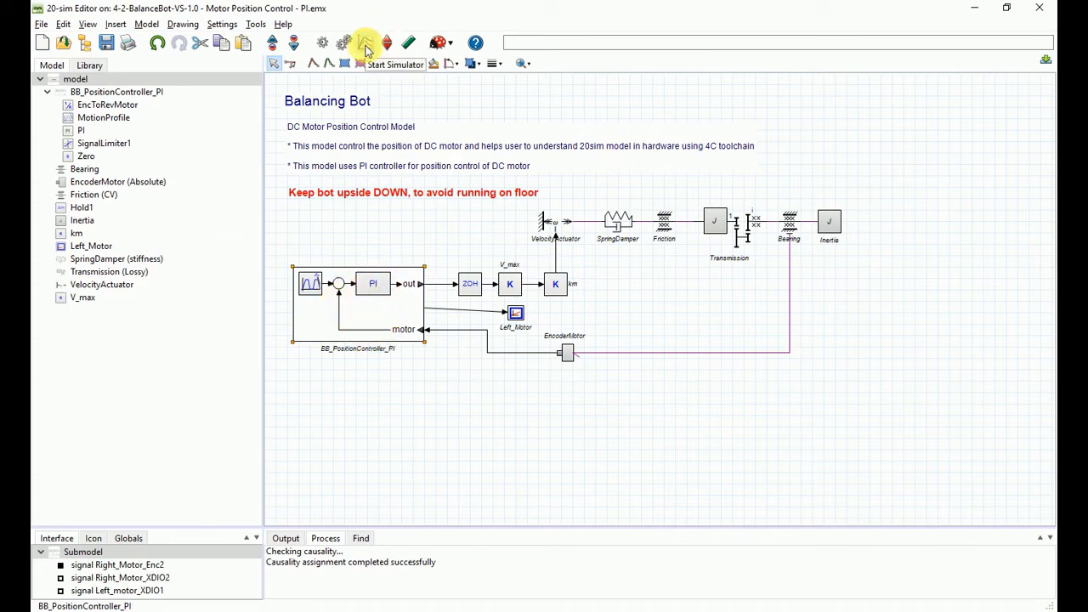
pyautogui.click(366, 48)
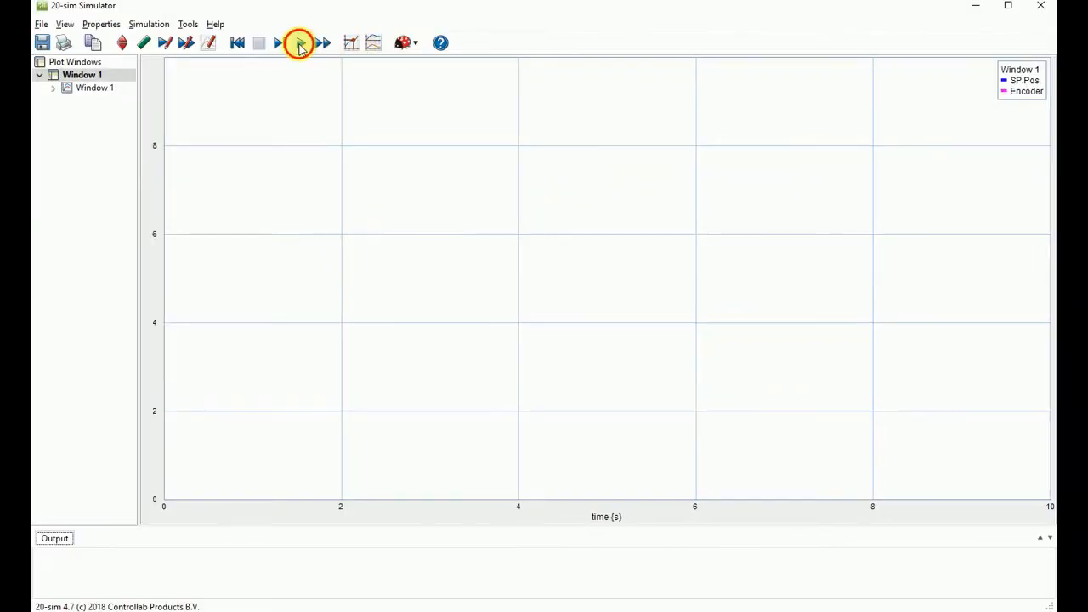
pyautogui.click(299, 44)
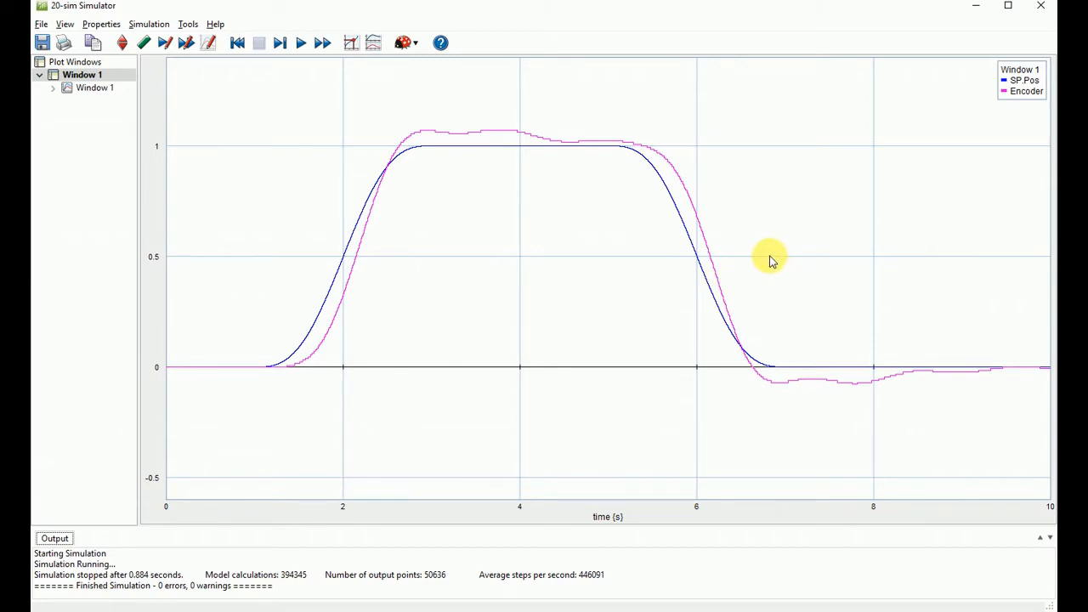
# Set the MotionProfile stroke of BB_PositionController_PI to 2 in the simulation parameters.
pyautogui.click(122, 46)
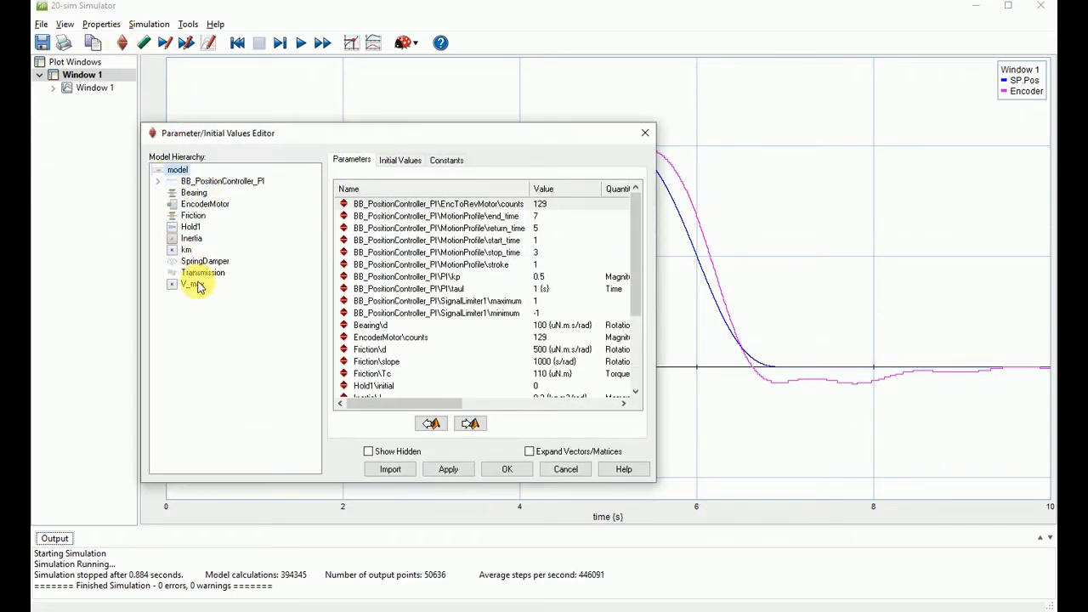
pyautogui.click(204, 182)
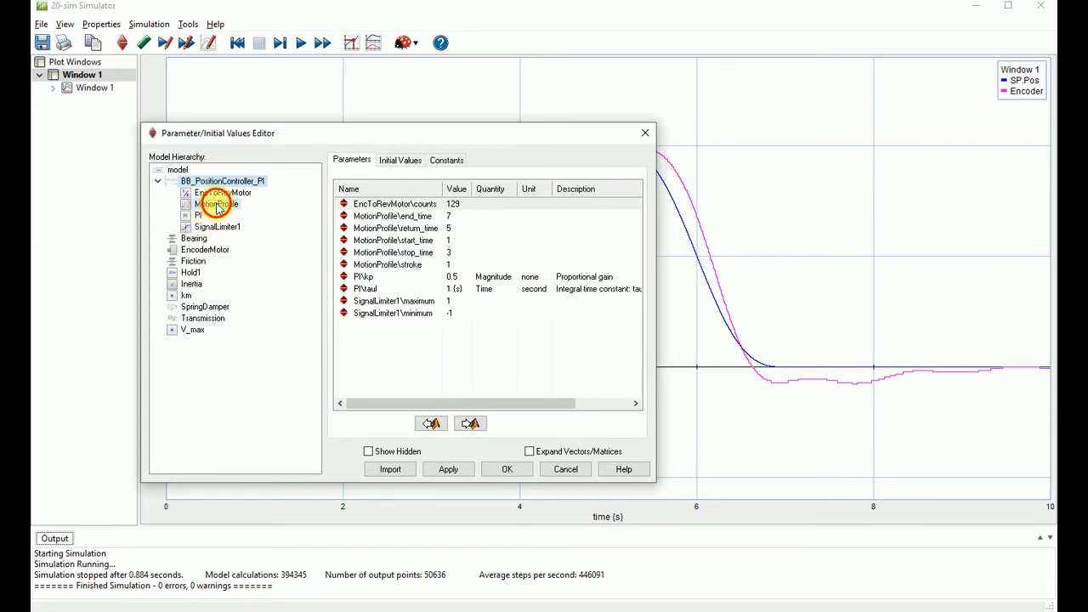
pyautogui.click(217, 206)
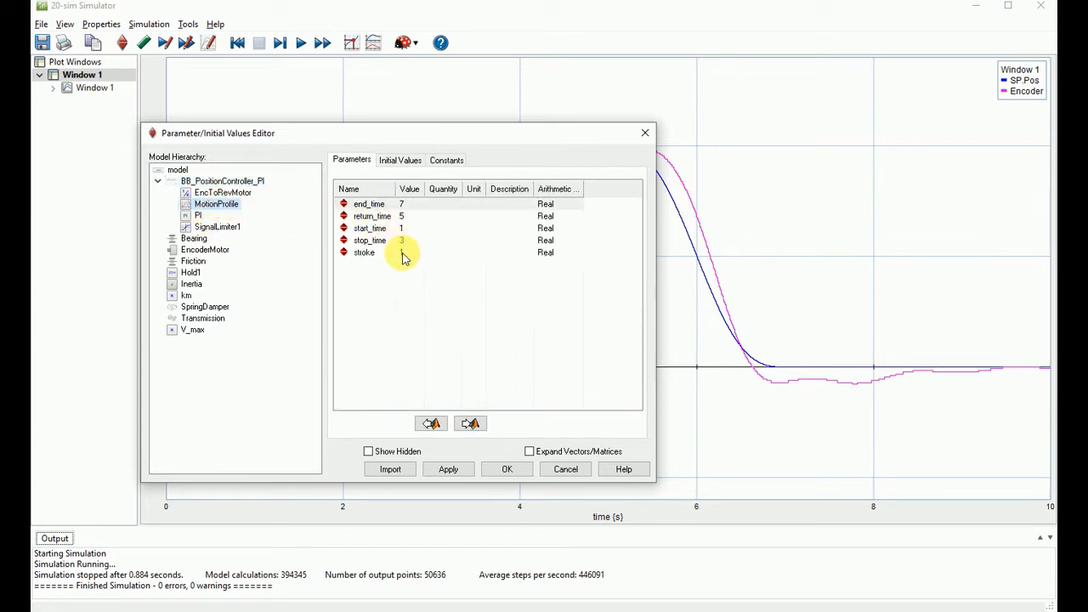
pyautogui.click(404, 253)
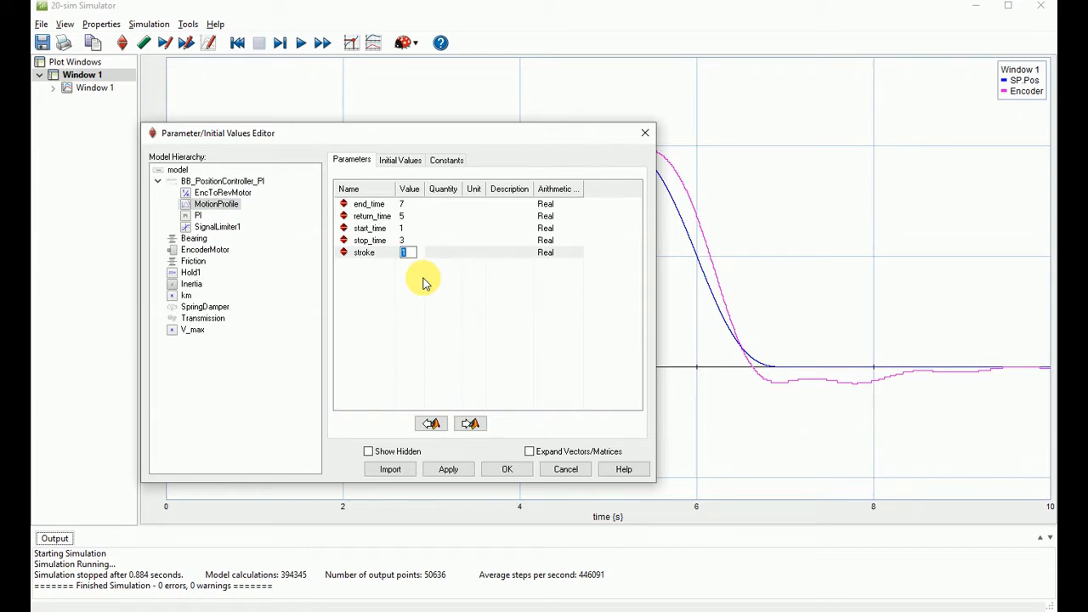
pyautogui.write('2')
pyautogui.click(415, 361)
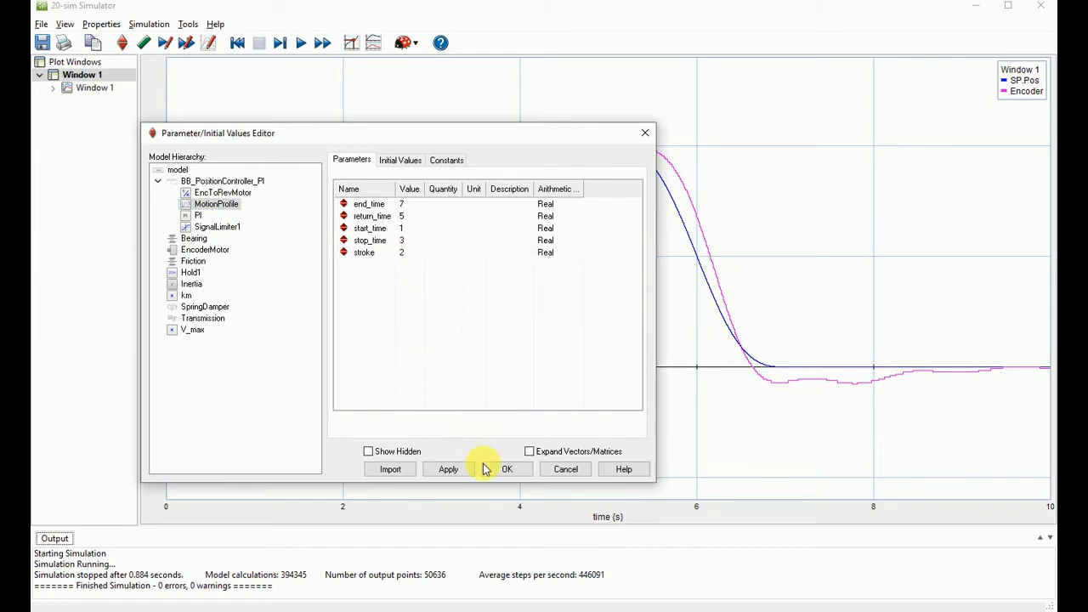
pyautogui.click(503, 469)
# Run the simulation with the changed stroke, clear the plotted curves and run it once more.
pyautogui.click(300, 43)
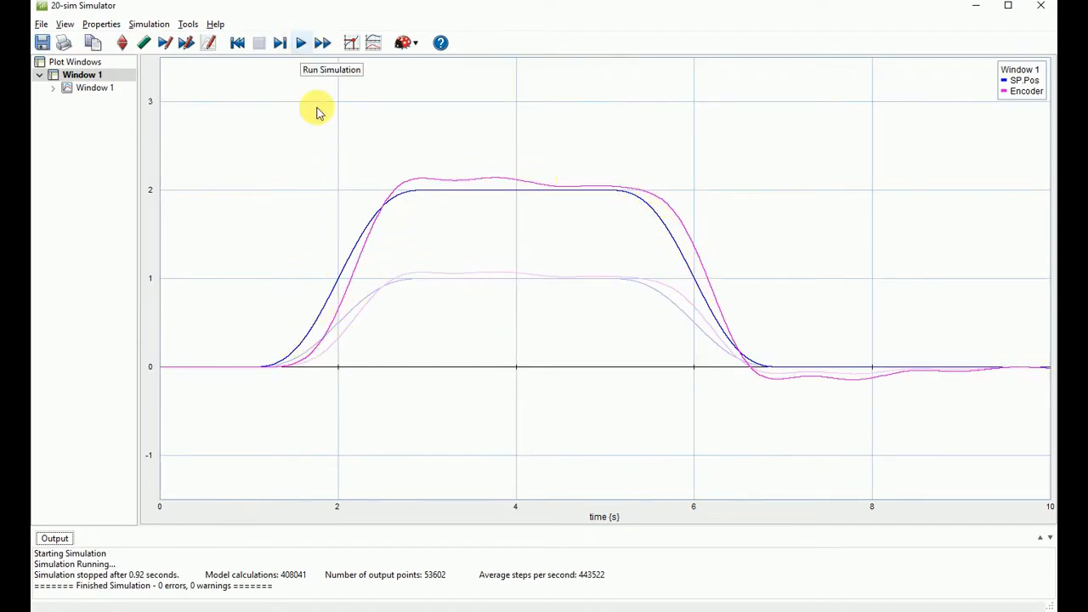
pyautogui.click(240, 46)
pyautogui.click(301, 44)
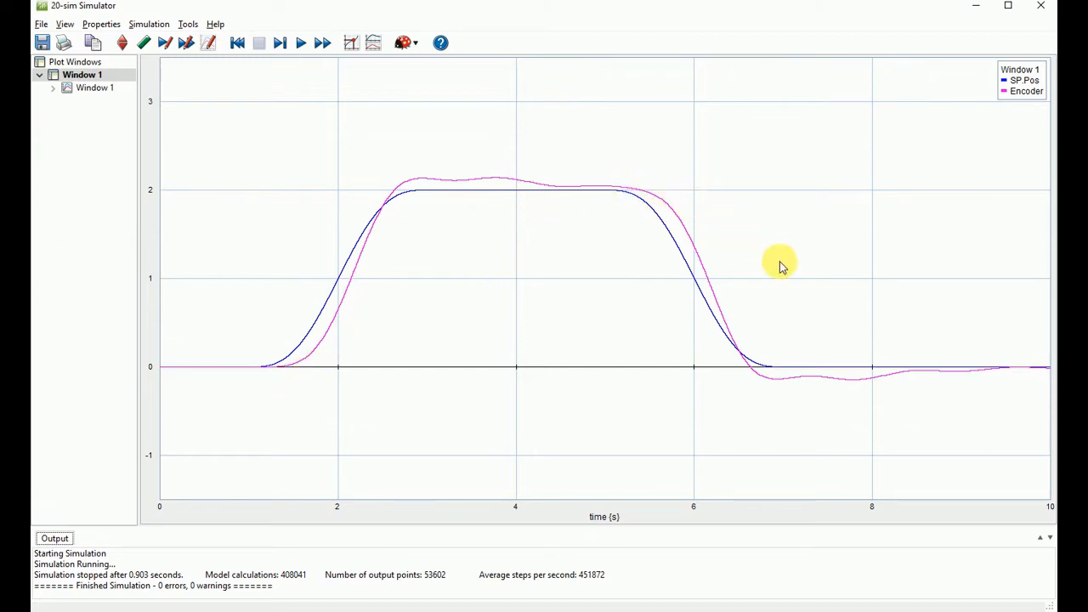
# Review the plant section from ZOH to Inertia in the editor's main model and return to the simulator.
pyautogui.click(975, 6)
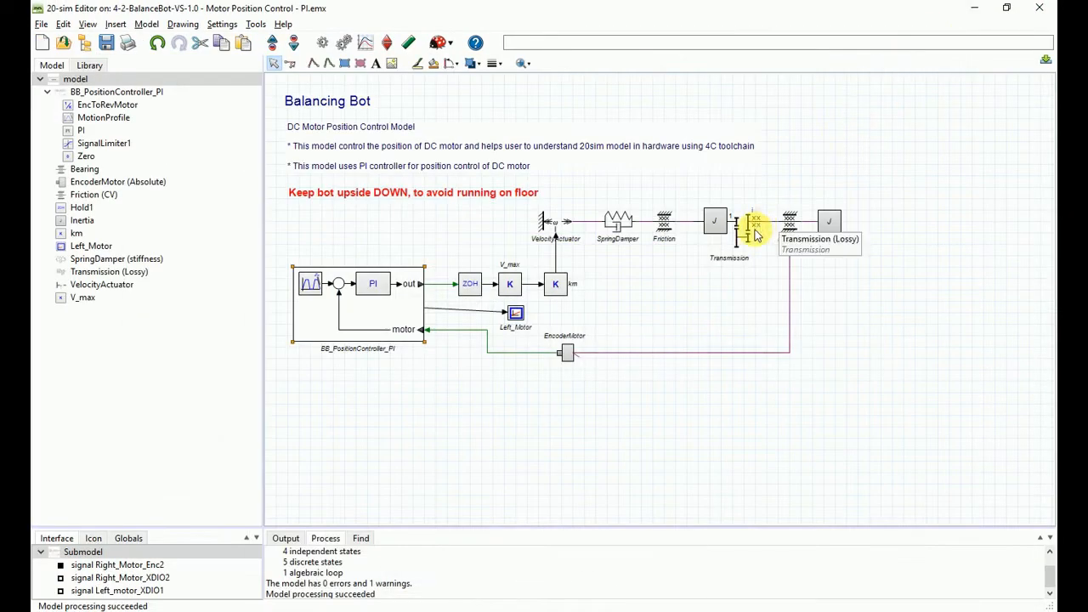
pyautogui.moveTo(478, 366); pyautogui.dragTo(880, 191)
pyautogui.click(880, 191)
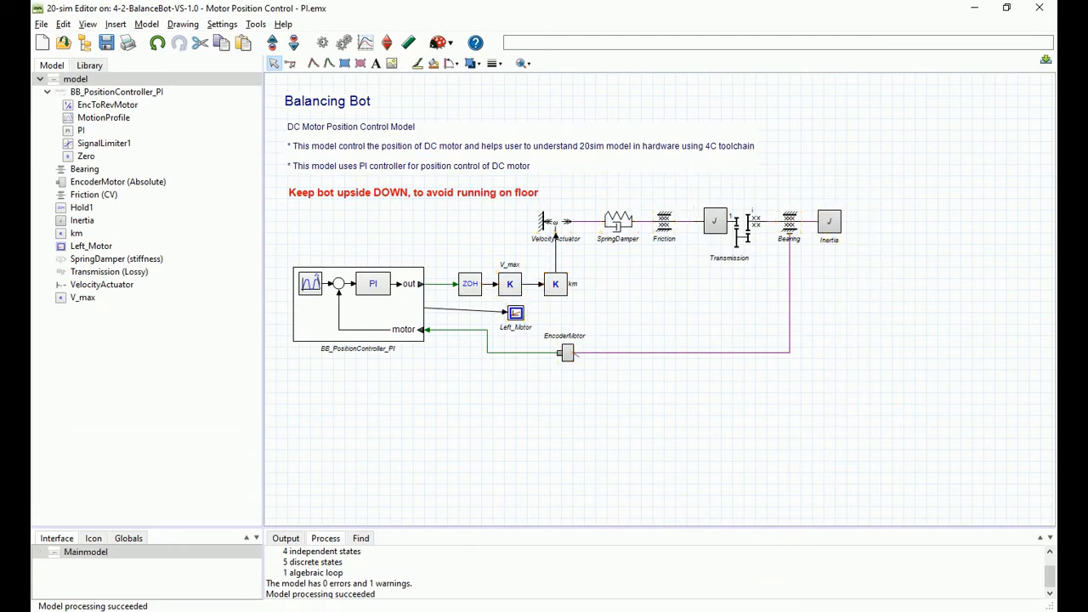
pyautogui.click(853, 556)
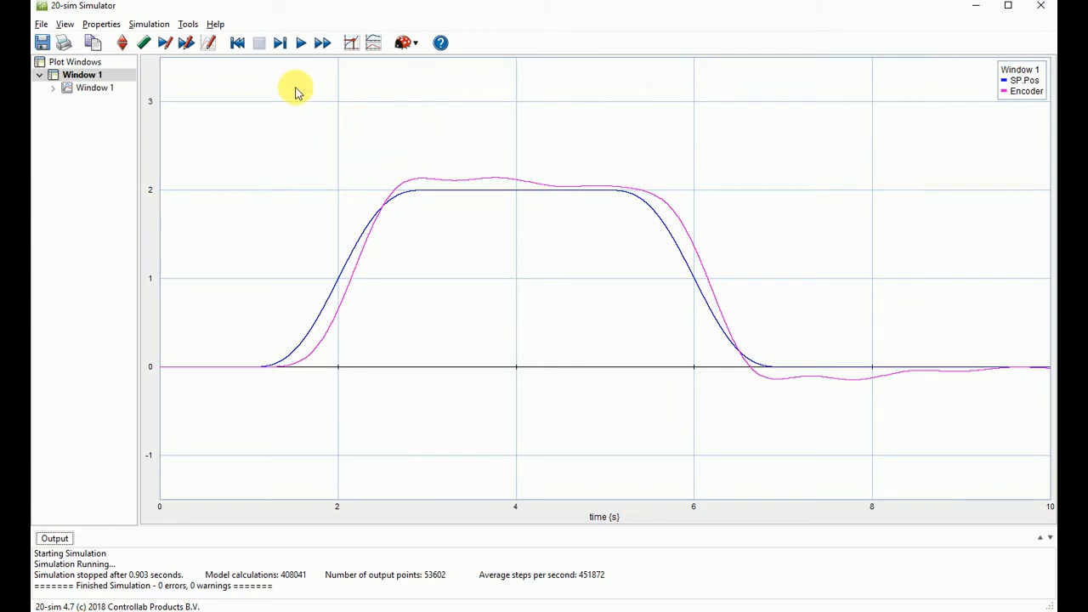
# Generate C code for the BB_PositionController_PI submodel with 20-sim 4C 2.1 as the target.
pyautogui.click(188, 25)
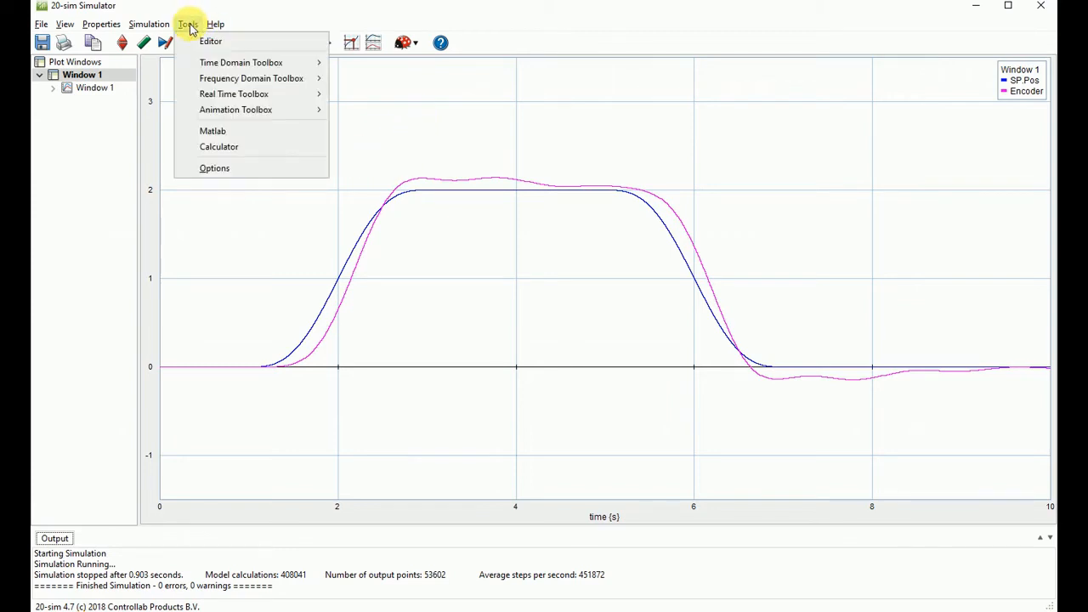
pyautogui.moveTo(239, 101)
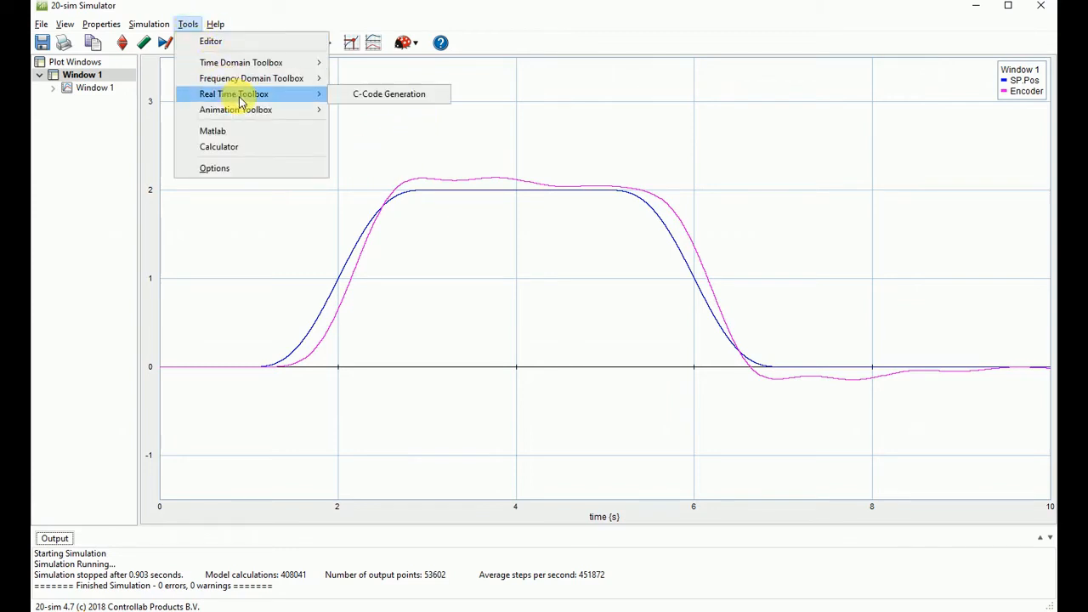
pyautogui.click(363, 99)
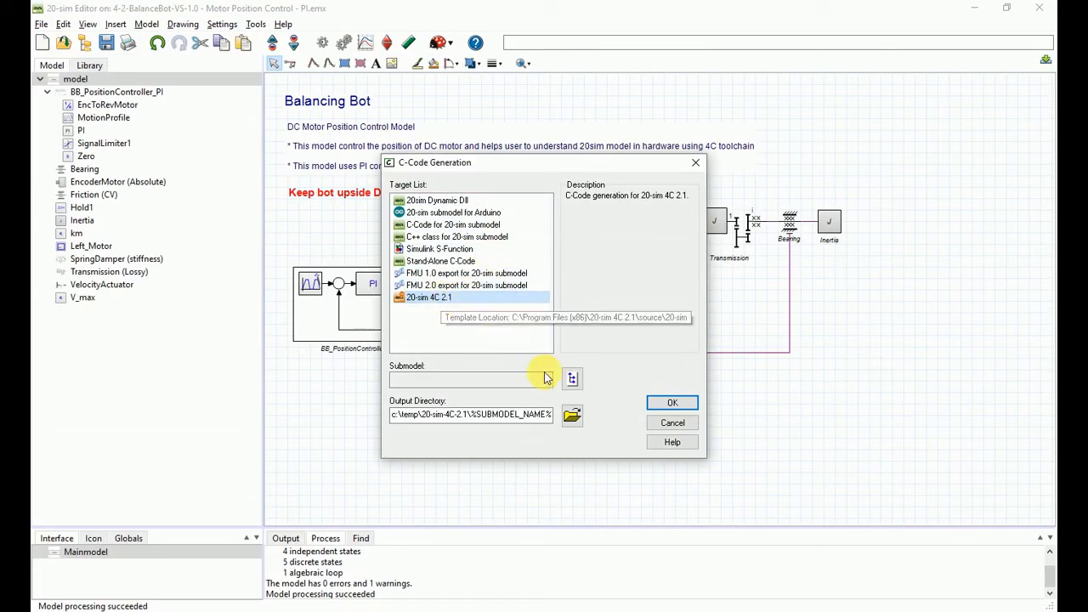
pyautogui.click(575, 378)
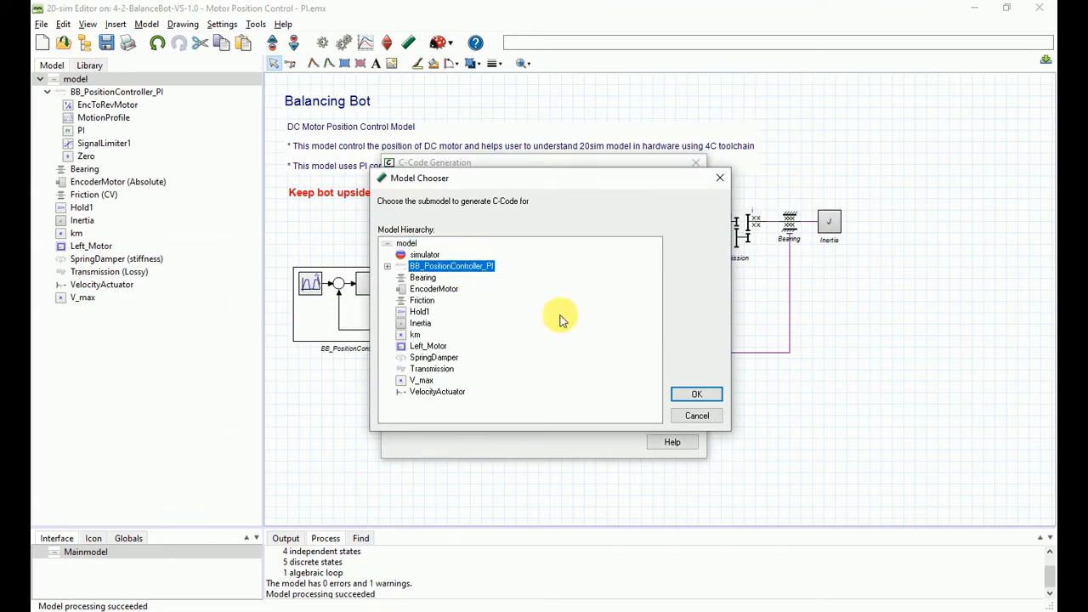
pyautogui.click(697, 397)
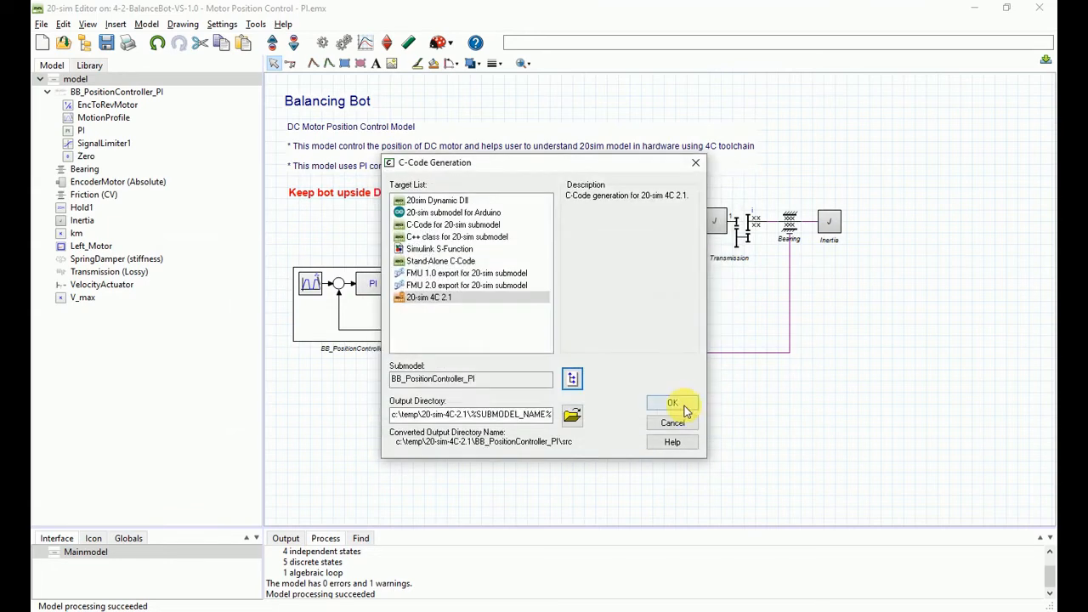
pyautogui.click(684, 405)
pyautogui.click(508, 351)
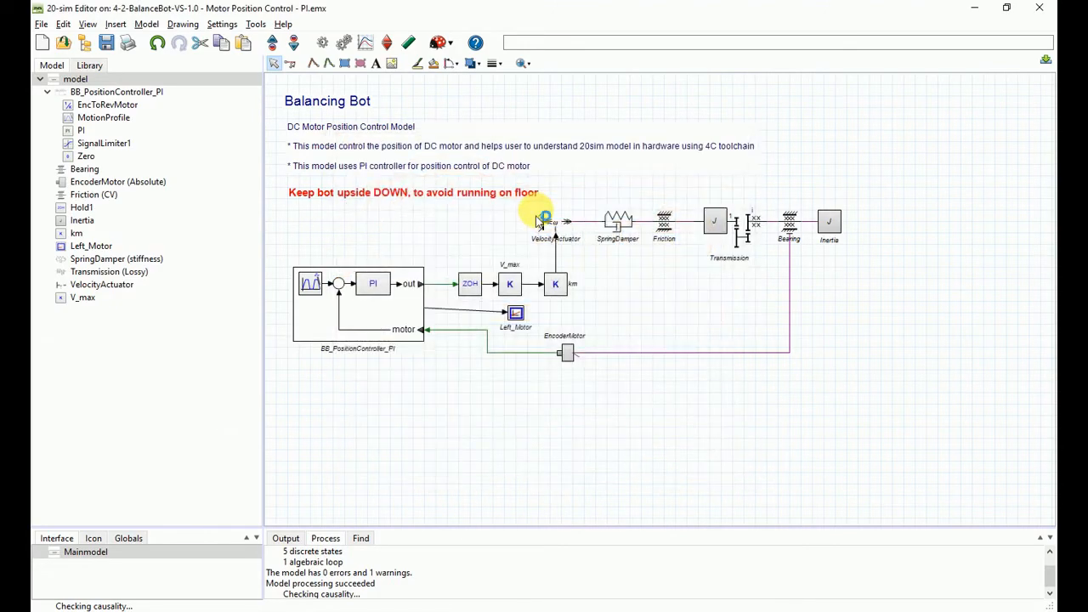
# Apply the Balancing Bot - 1.0 target template in 20-sim 4C and open the model's input and output connection settings.
pyautogui.moveTo(447, 70); pyautogui.dragTo(302, 39)
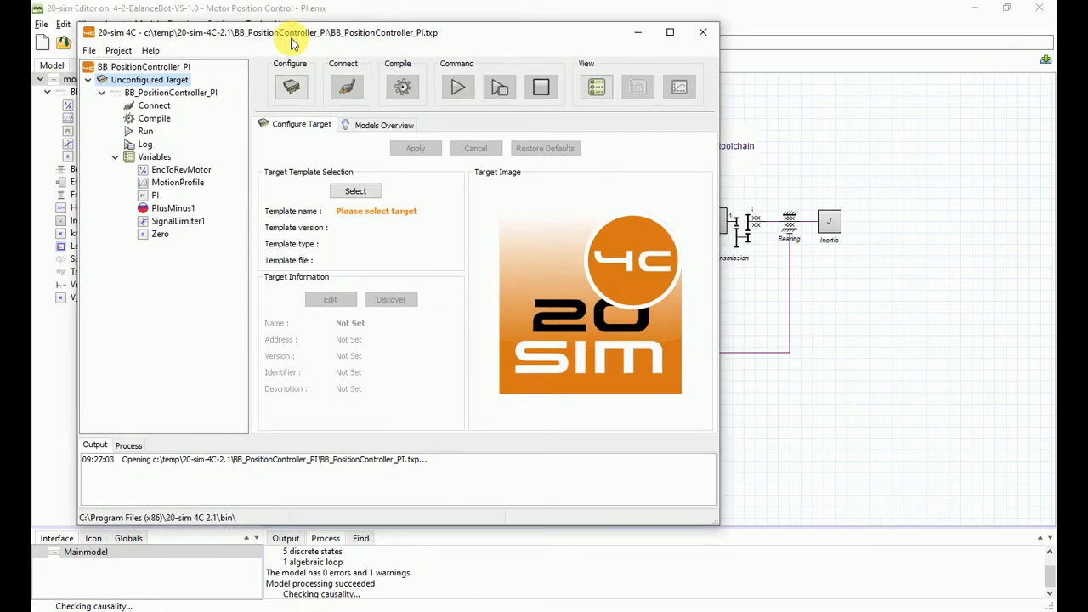
pyautogui.click(357, 191)
pyautogui.doubleClick(367, 223)
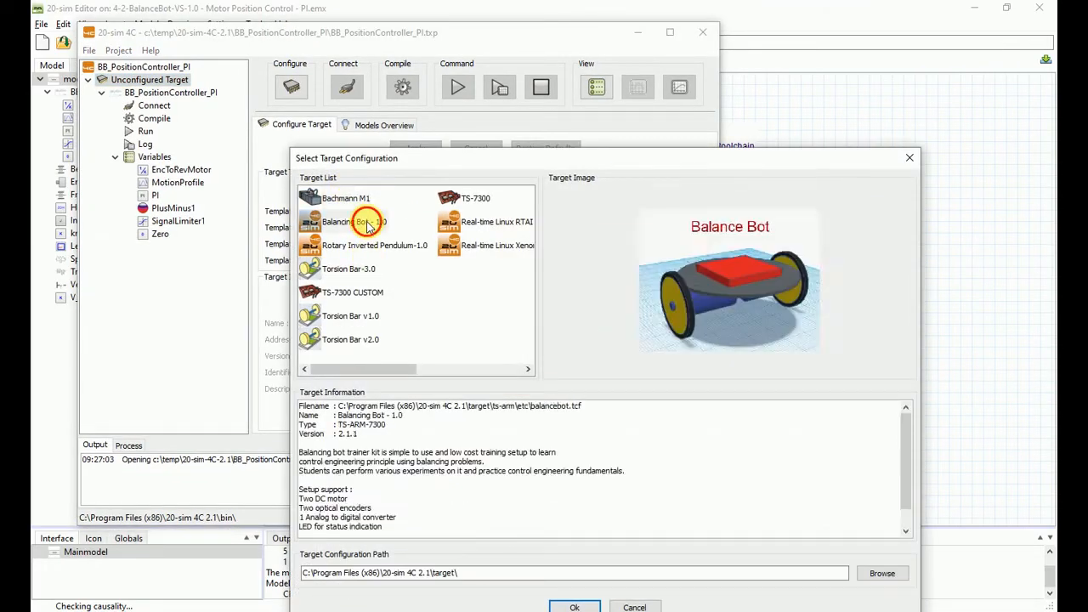
pyautogui.click(483, 312)
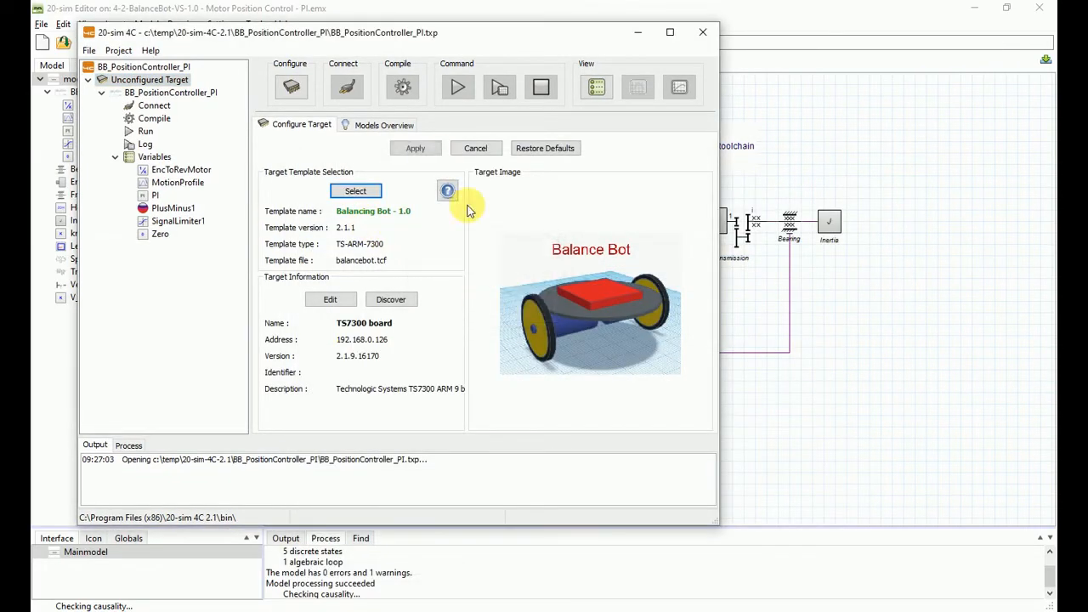
pyautogui.click(425, 150)
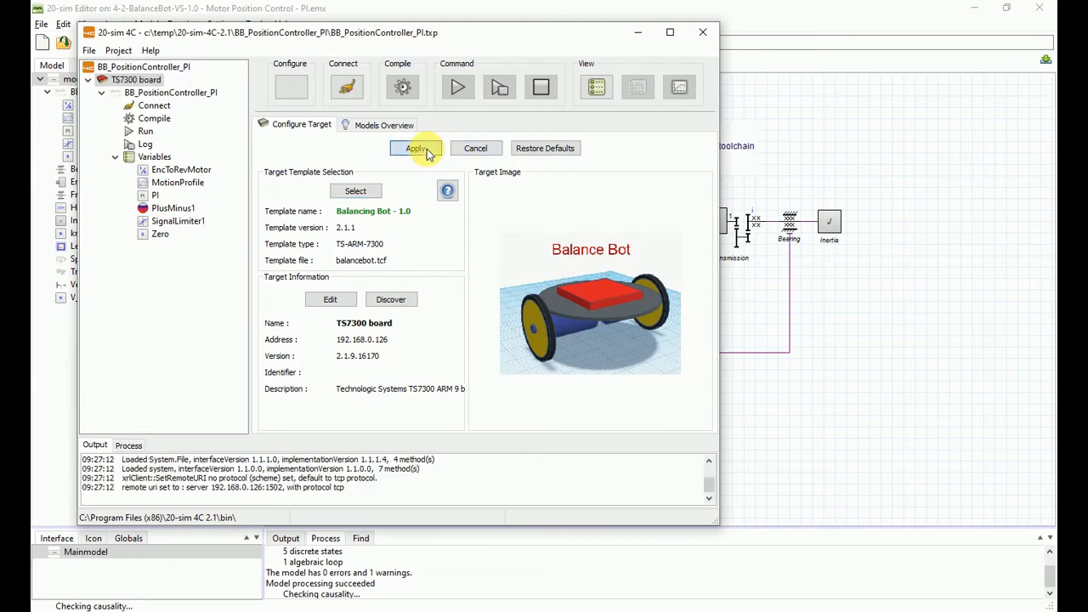
pyautogui.click(354, 87)
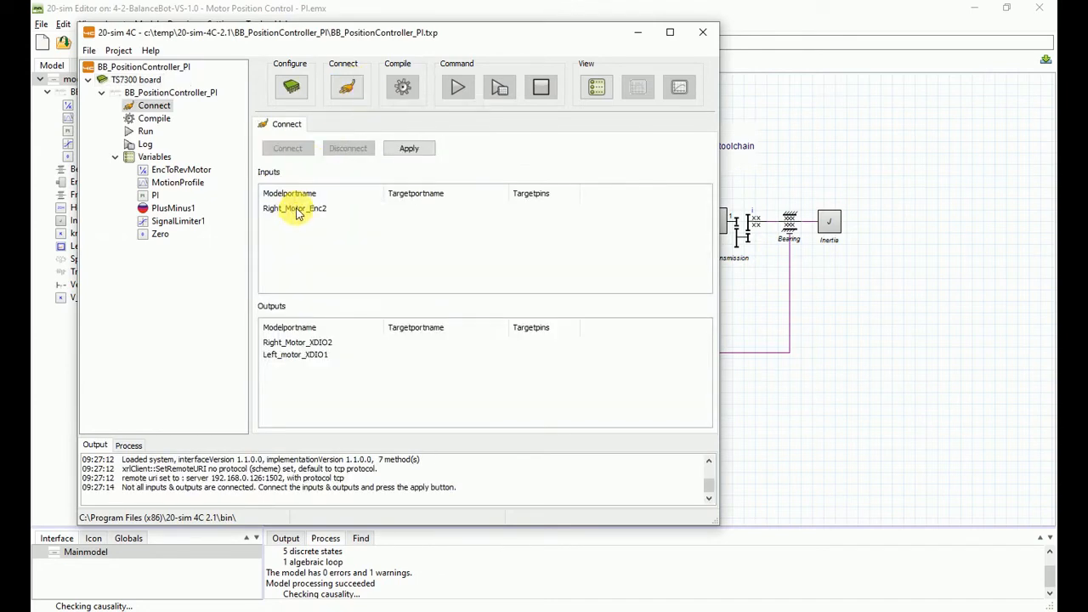
# Connect the Right_Motor_Enc2 input to the Right Motor - Quadrature counter component.
pyautogui.doubleClick(294, 209)
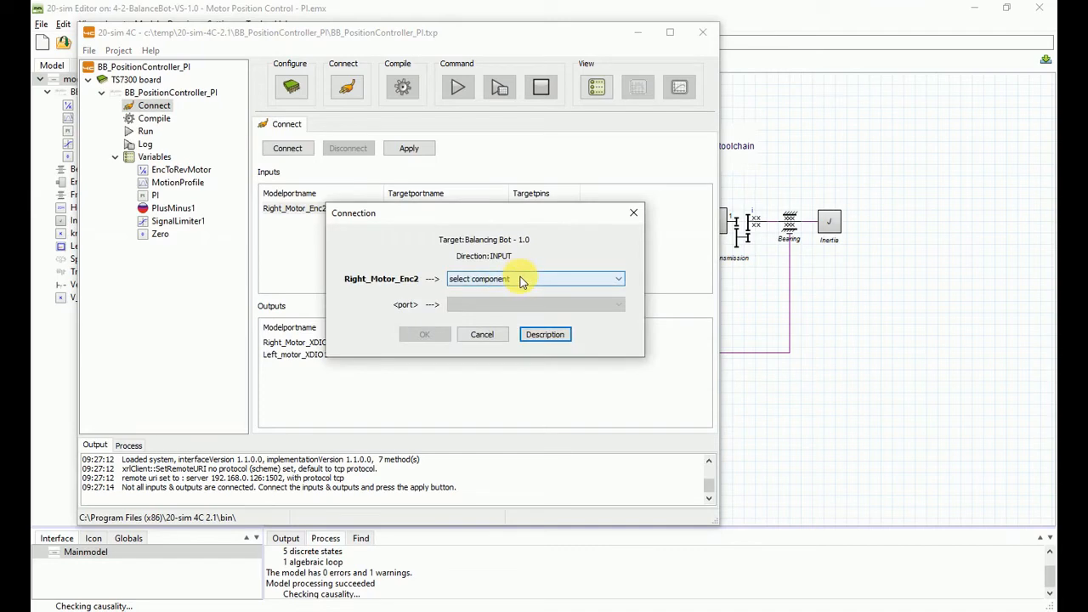
pyautogui.click(522, 279)
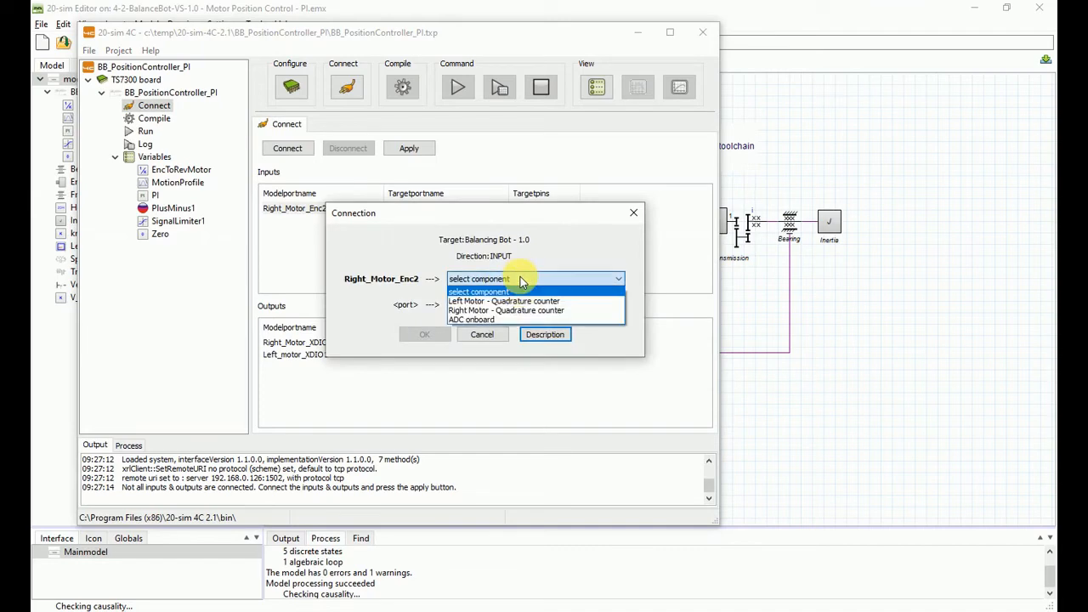
pyautogui.click(487, 311)
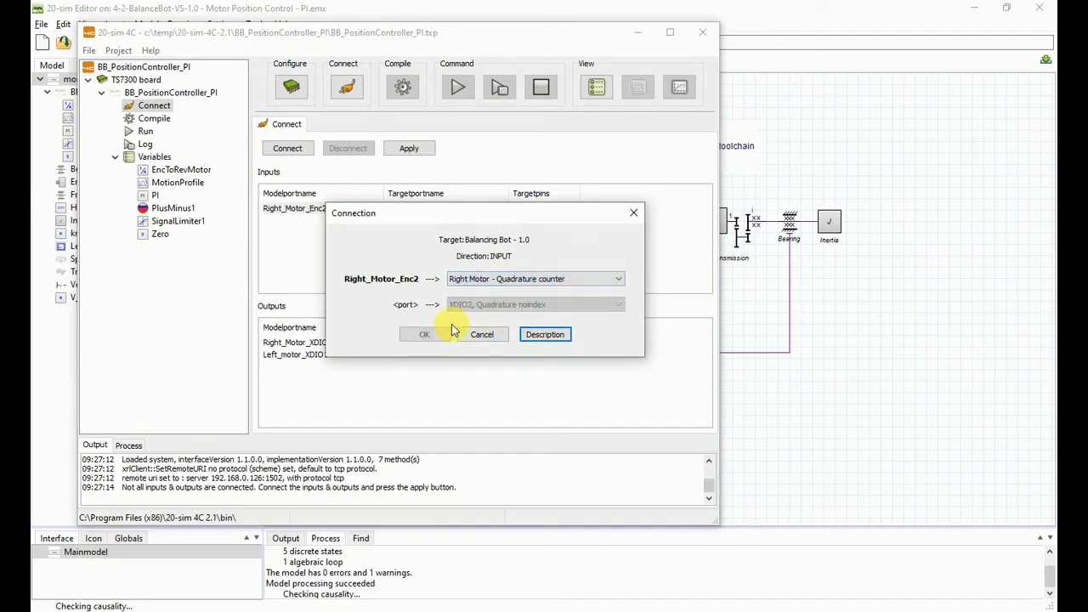
pyautogui.click(425, 336)
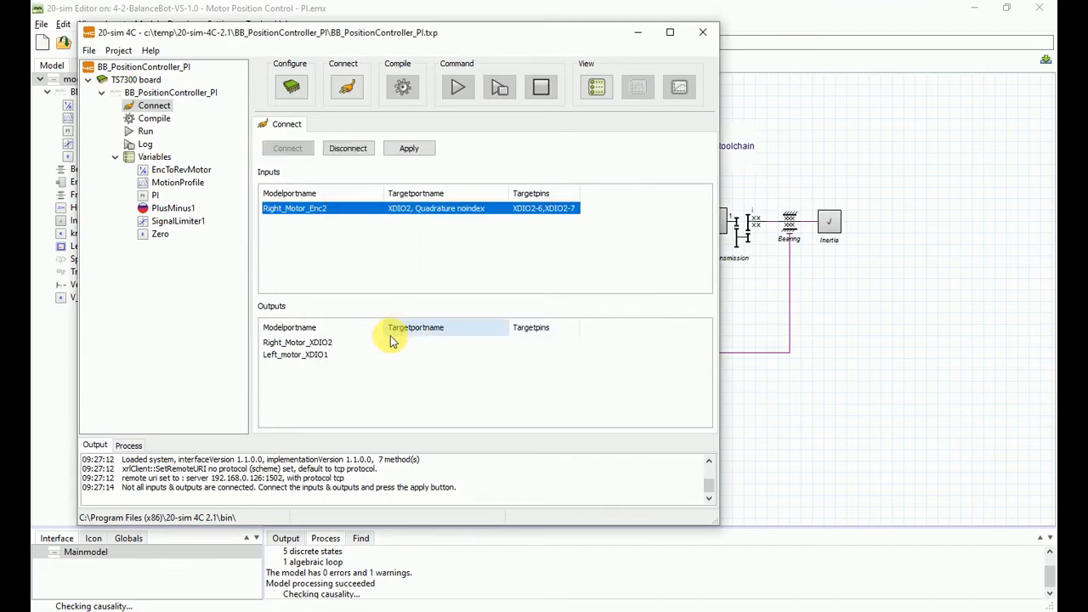
# Connect the Left_motor_XDIO1 output to the Left Motor - XDIO1 PWM component.
pyautogui.doubleClick(308, 356)
pyautogui.click(476, 279)
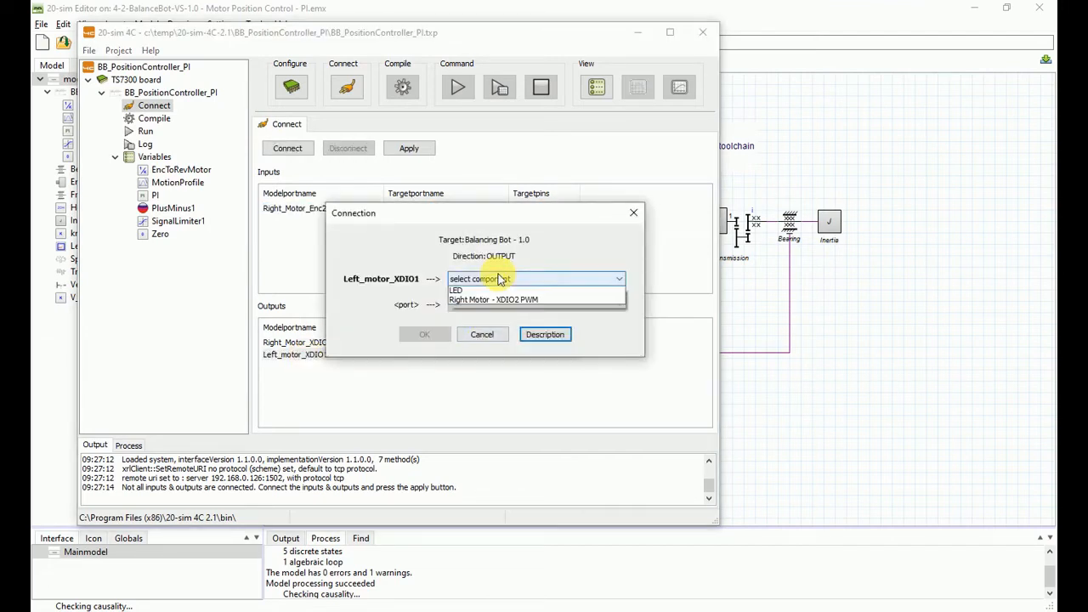
pyautogui.click(475, 302)
pyautogui.click(424, 334)
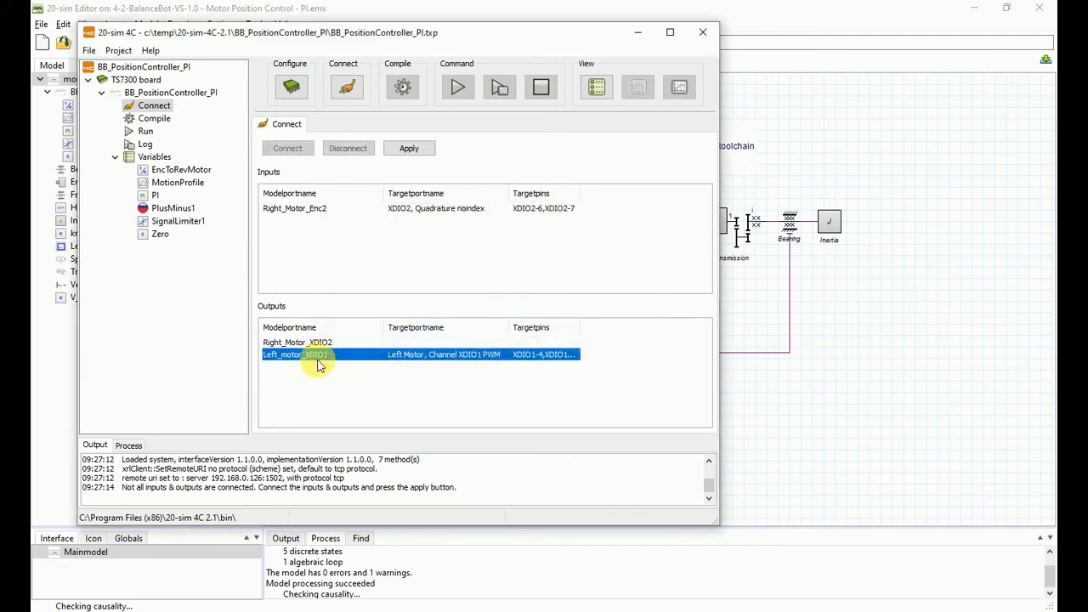
# Connect the Right_Motor_XDIO2 output to the Right Motor - XDIO2 PWM component and apply all connections.
pyautogui.click(299, 342)
pyautogui.doubleClick(298, 344)
pyautogui.click(485, 280)
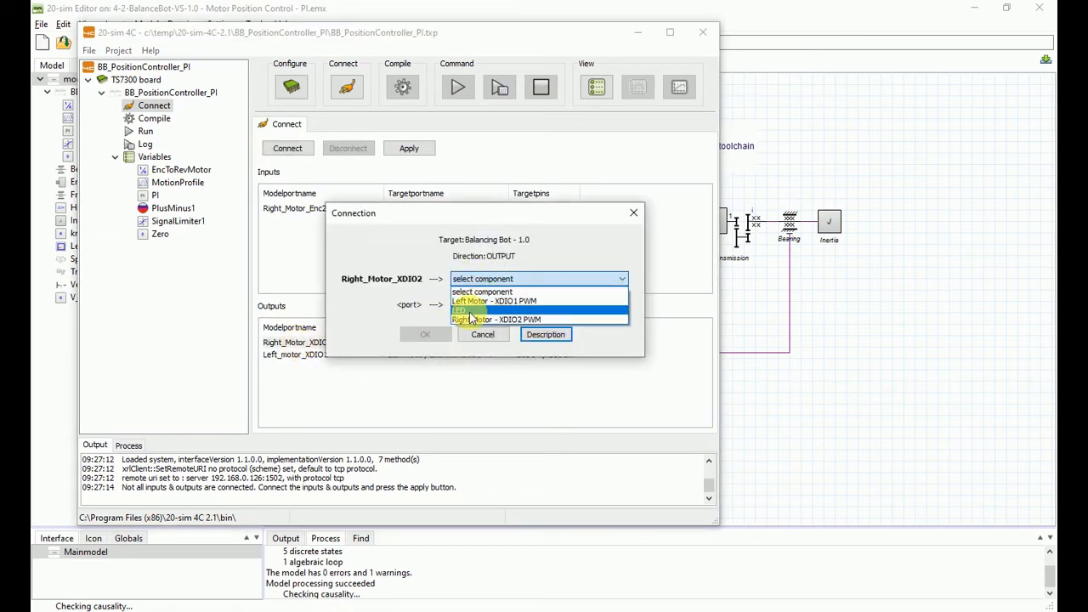
pyautogui.click(457, 331)
pyautogui.click(437, 338)
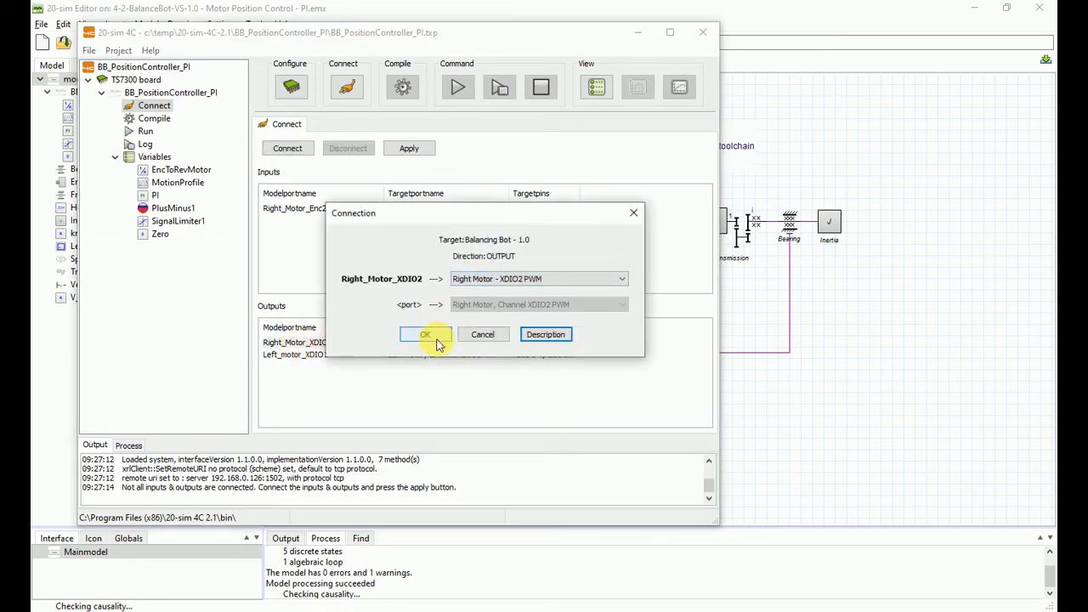
pyautogui.click(424, 153)
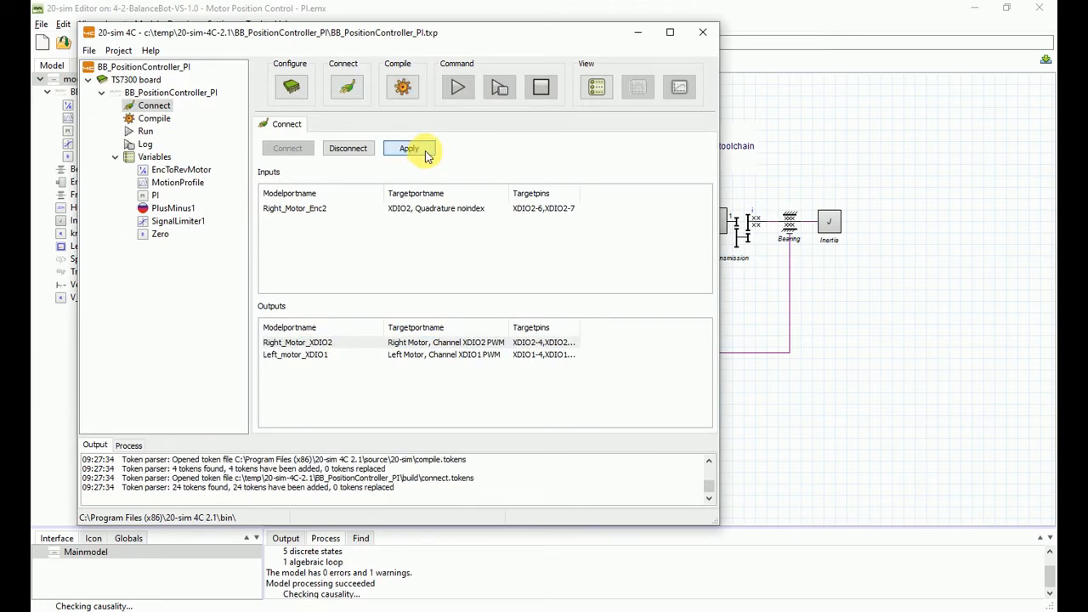
# Compile the controller code for the target and apply the run settings with a finish time of 10 s.
pyautogui.click(407, 93)
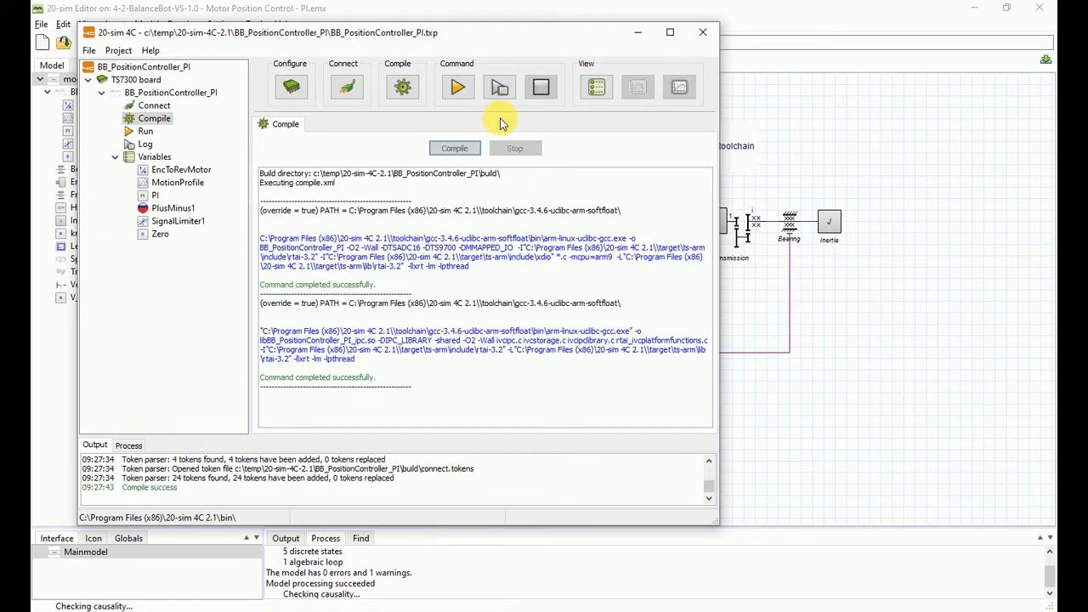
pyautogui.click(458, 88)
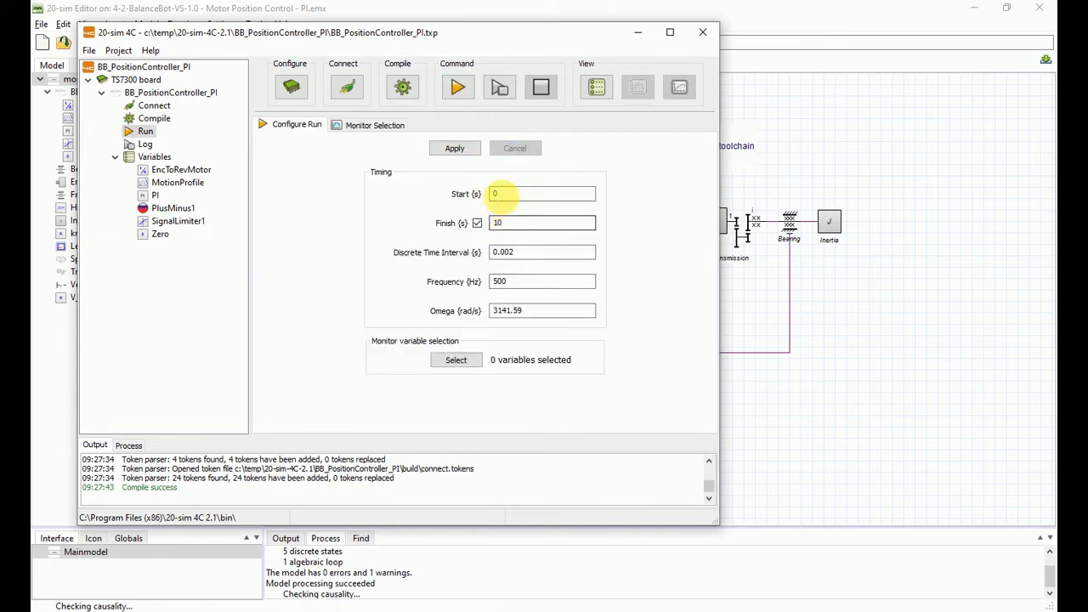
pyautogui.click(523, 224)
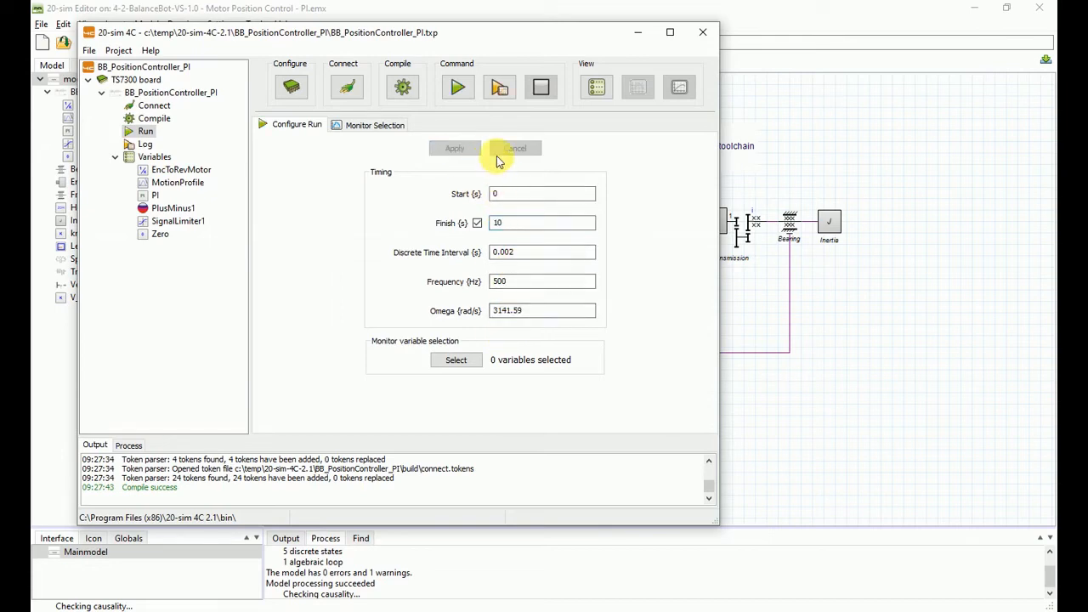
# Select MotionProfile x, EncToRevMotor output and PI output for logging and apply the logger settings.
pyautogui.click(500, 90)
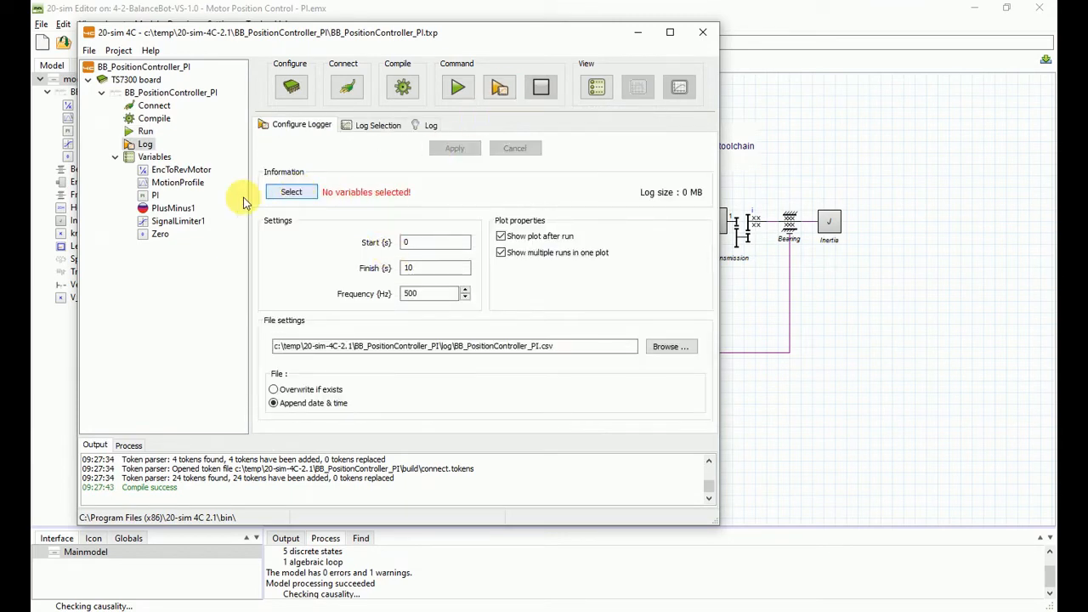
pyautogui.click(292, 193)
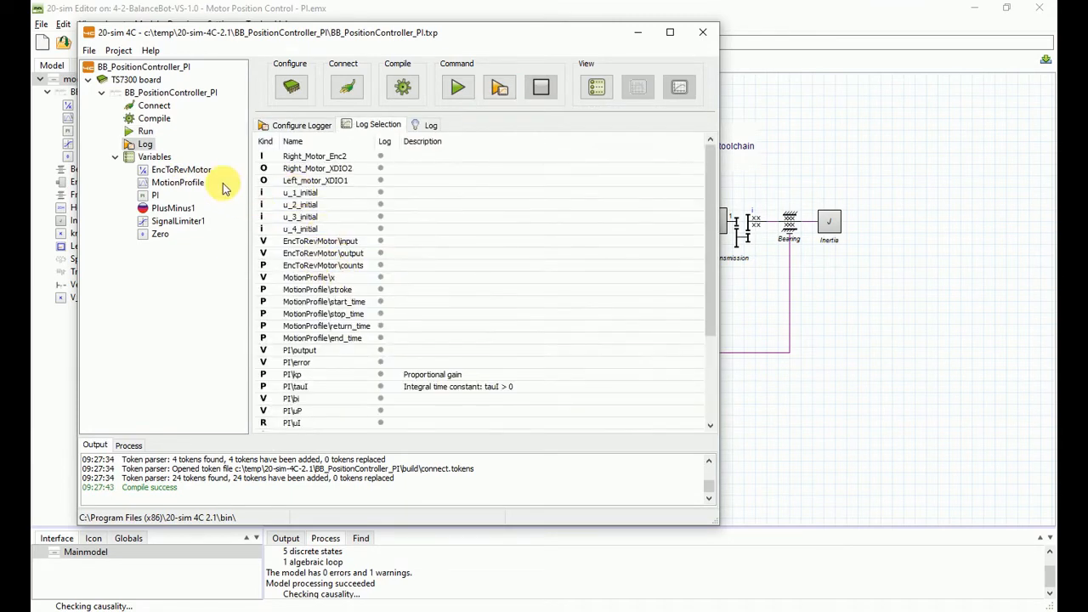
pyautogui.scroll(-3, 348, 325)
pyautogui.scroll(3, 349, 325)
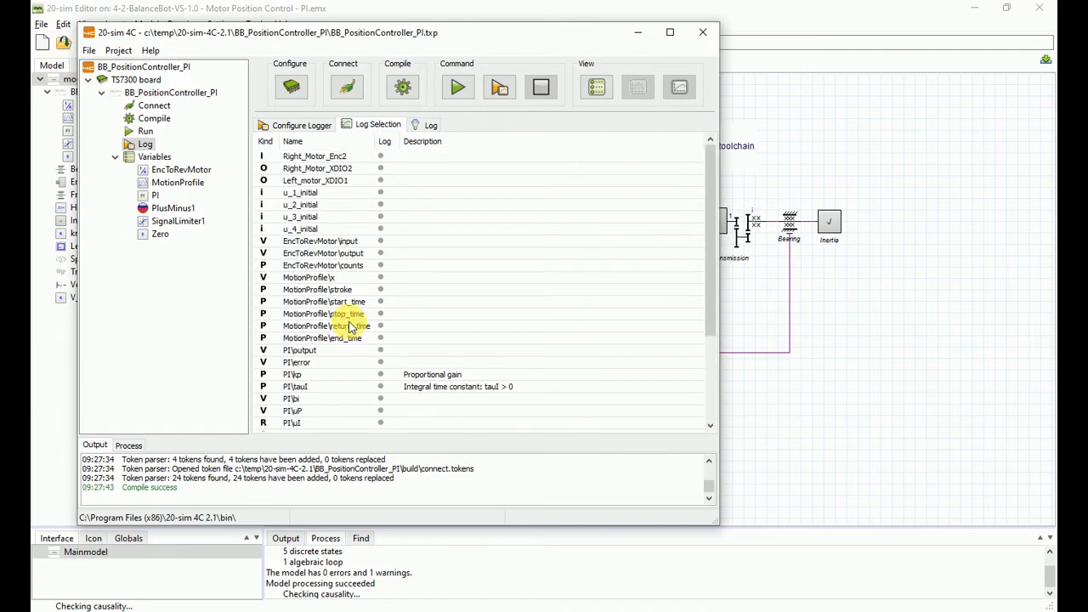
pyautogui.click(178, 184)
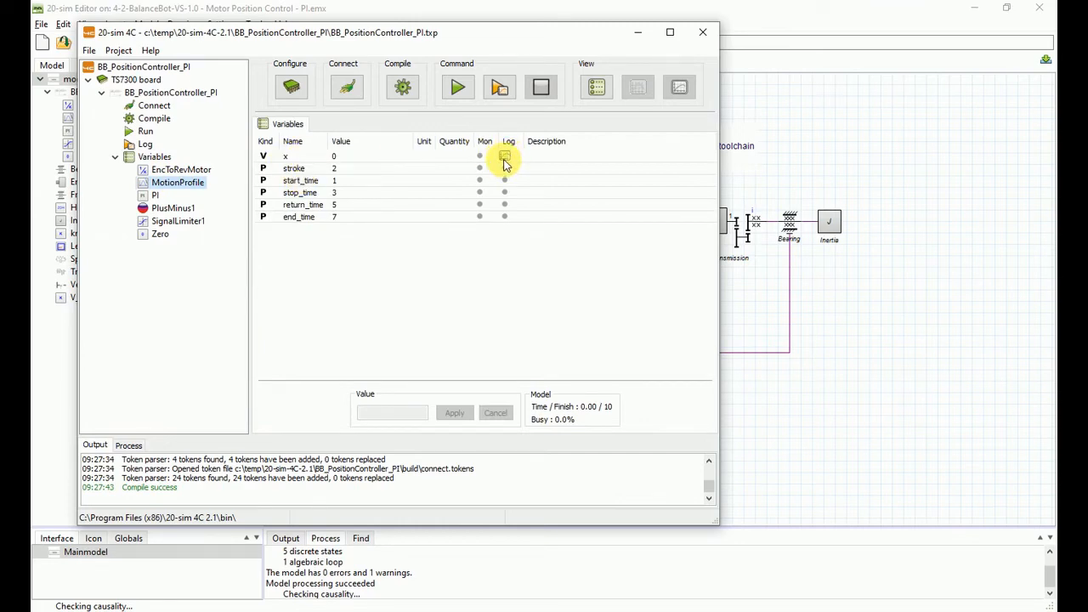
pyautogui.click(182, 171)
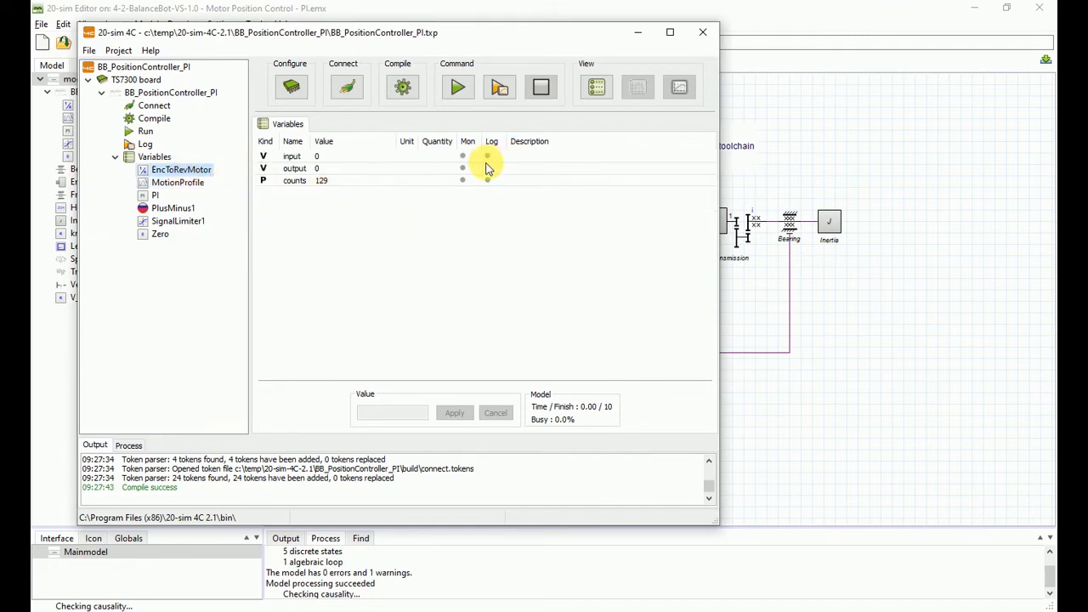
pyautogui.click(293, 181)
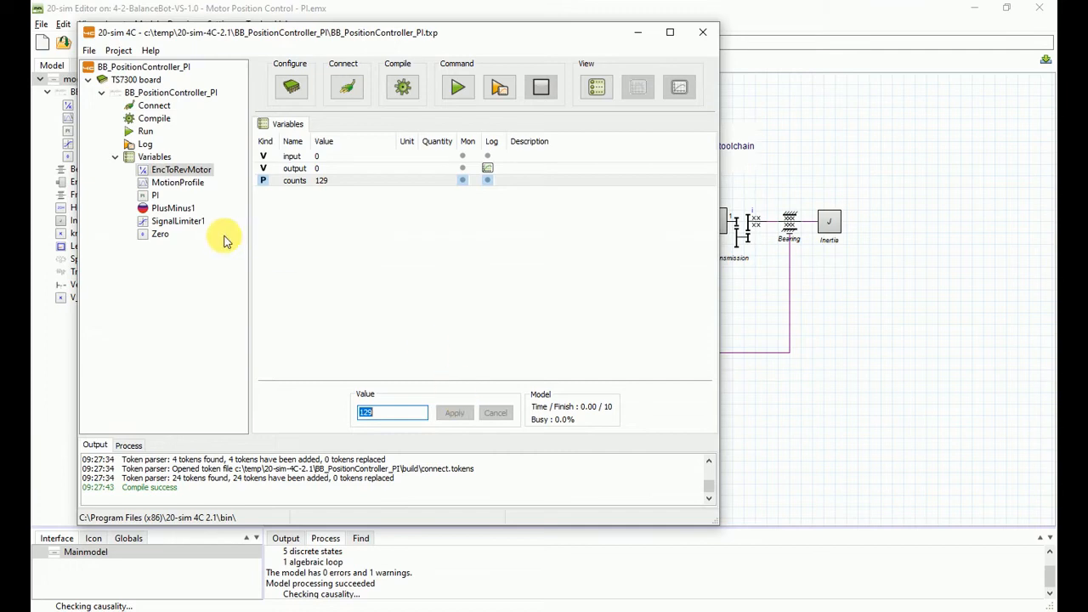
pyautogui.click(154, 195)
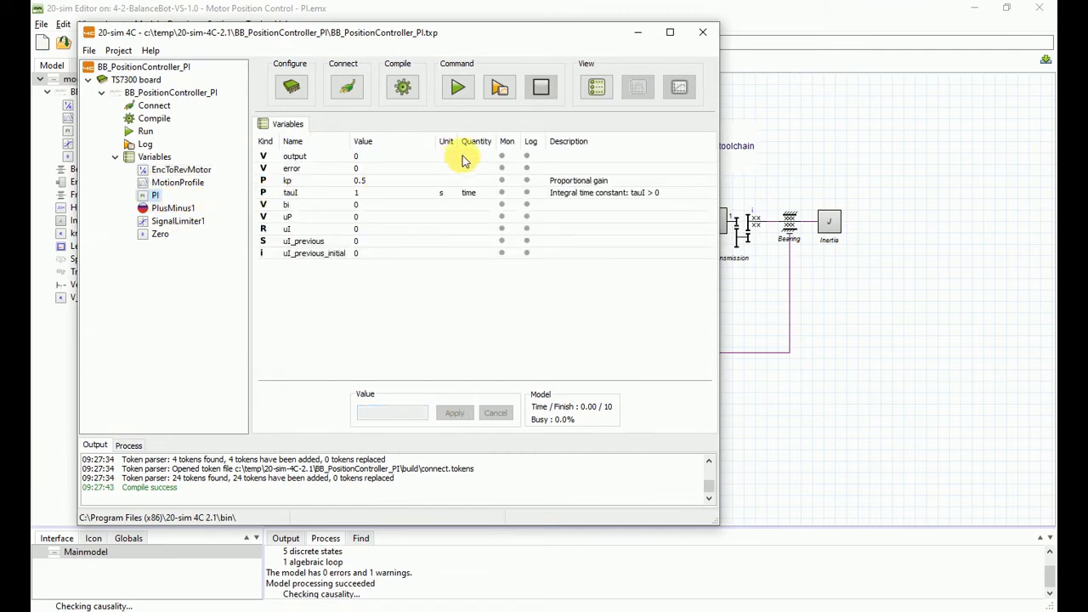
pyautogui.click(498, 88)
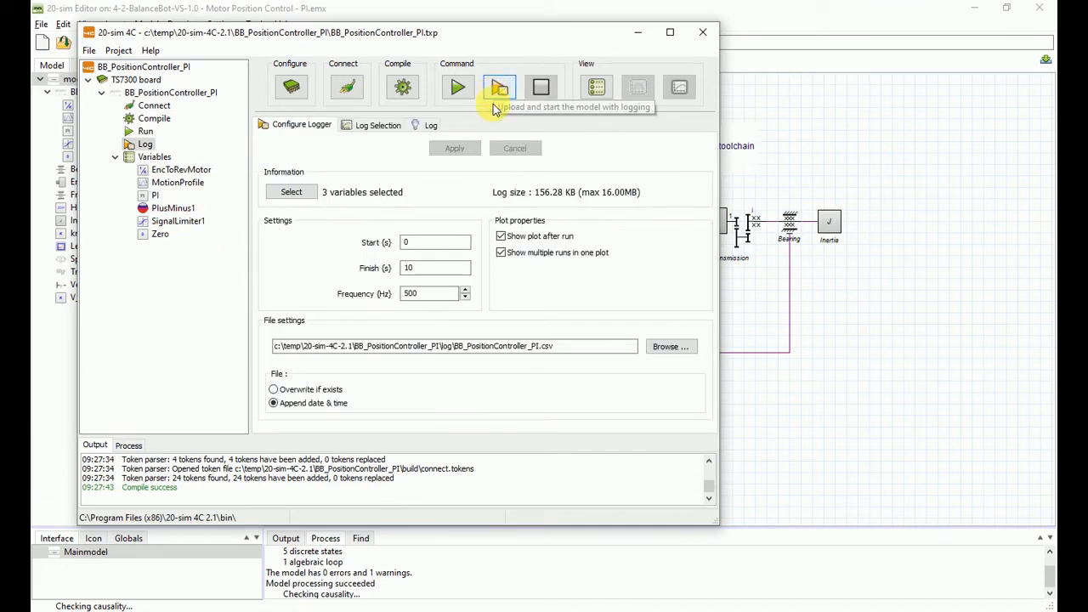
pyautogui.click(464, 150)
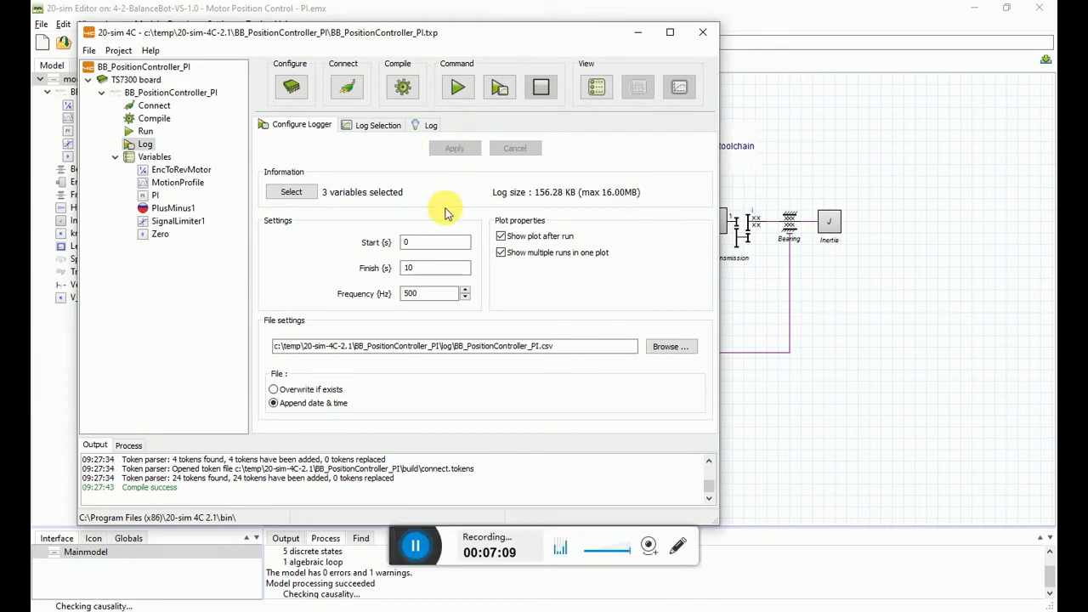
pyautogui.click(649, 545)
pyautogui.click(636, 596)
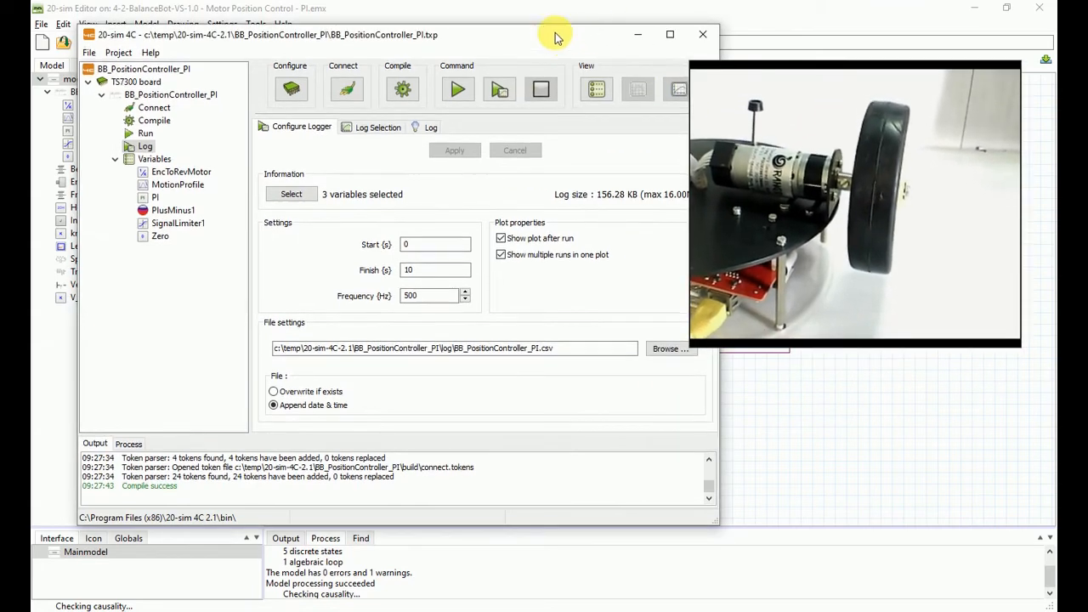
# Upload and start the model with logging, and show the logged curves in separate, enlarged plots.
pyautogui.moveTo(559, 34); pyautogui.dragTo(528, 32)
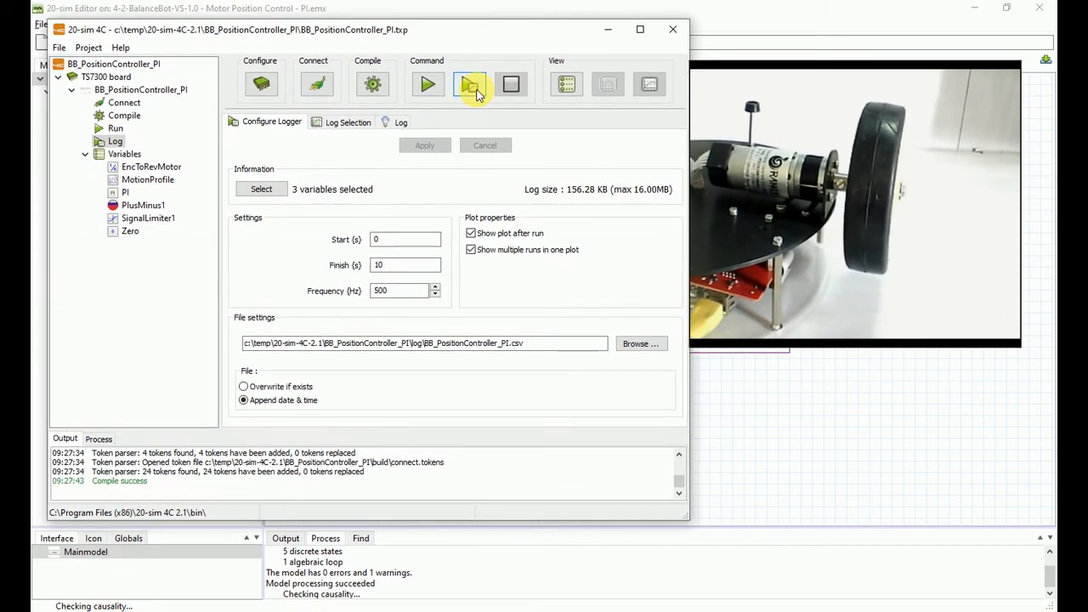
pyautogui.click(474, 88)
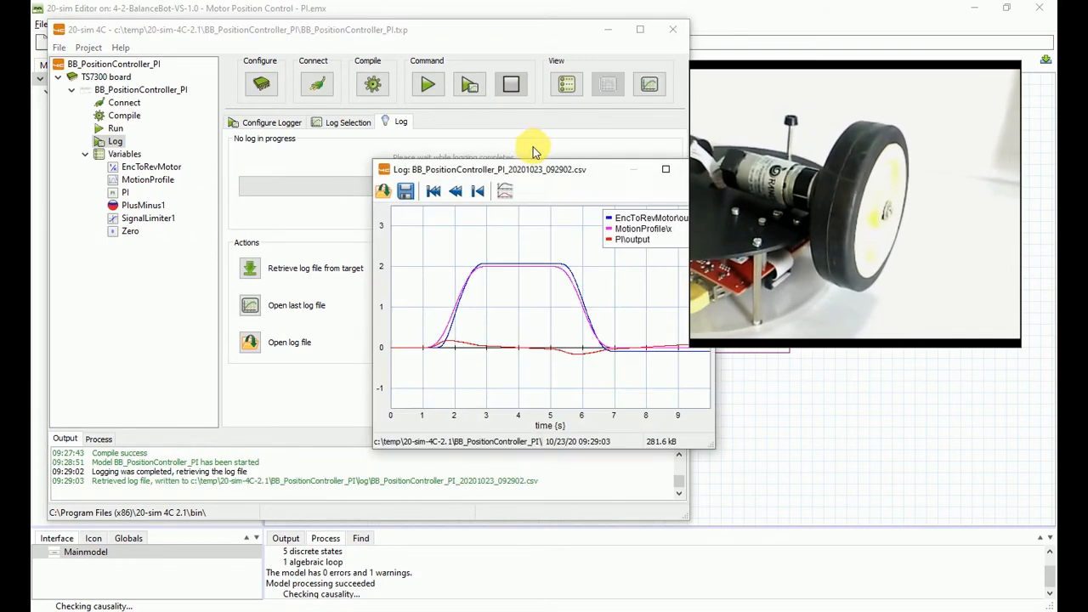
pyautogui.moveTo(503, 182); pyautogui.dragTo(419, 162)
pyautogui.click(421, 172)
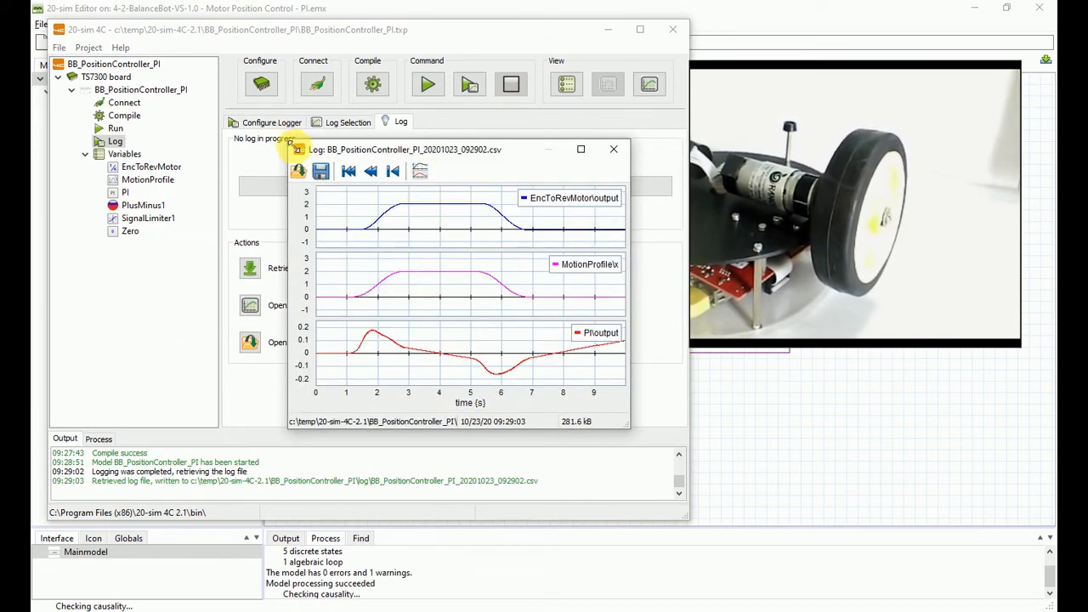
pyautogui.moveTo(296, 147); pyautogui.dragTo(144, 3)
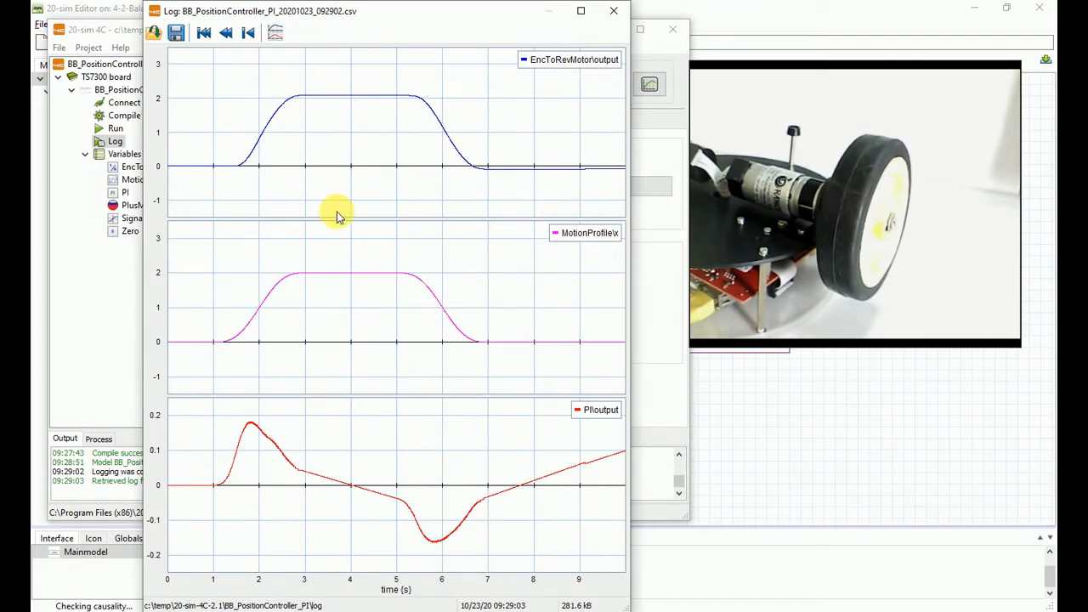
# Compare the logged motor position, motion profile and PI output in combined and separate plots, and close the log window.
pyautogui.click(278, 34)
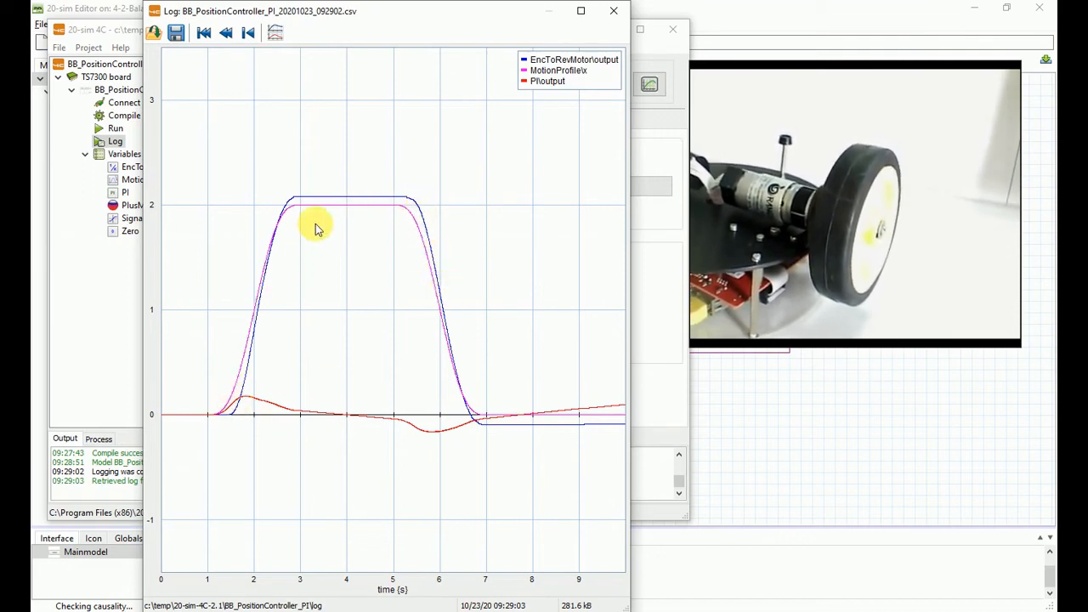
pyautogui.click(275, 32)
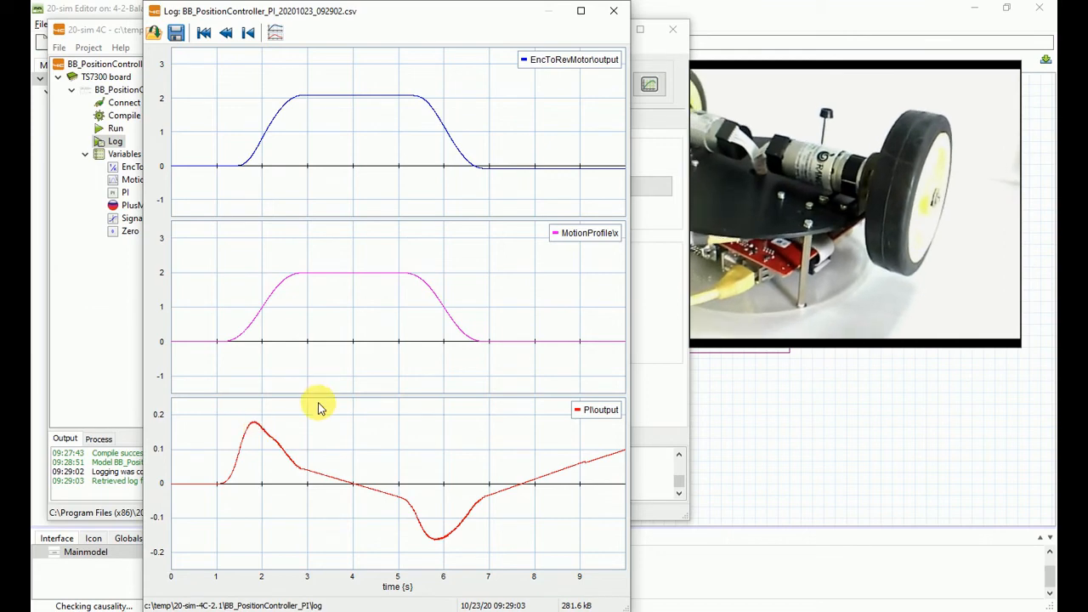
pyautogui.click(275, 33)
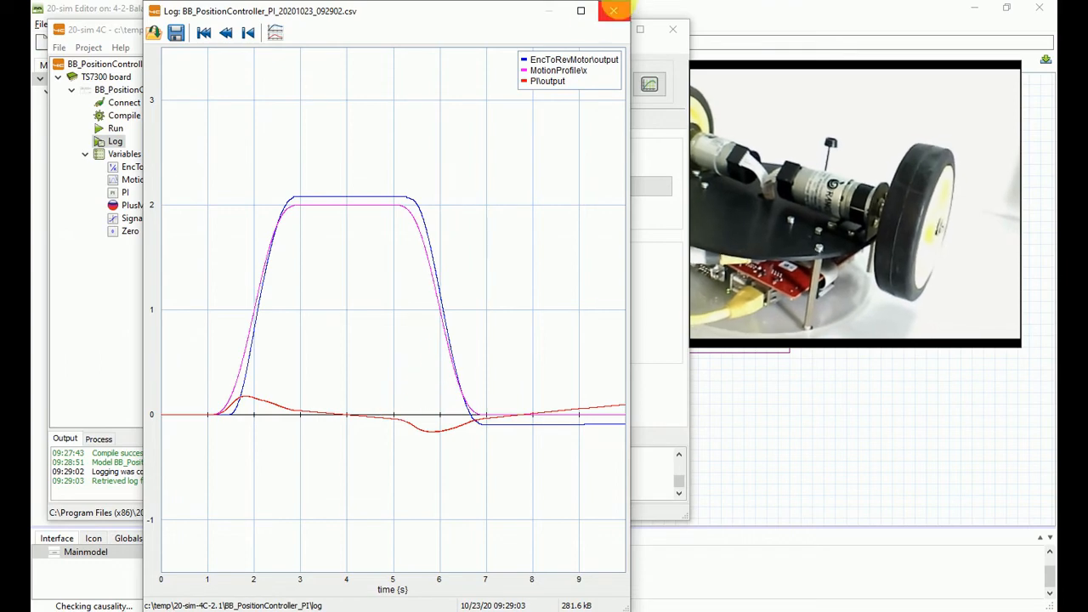
pyautogui.click(614, 11)
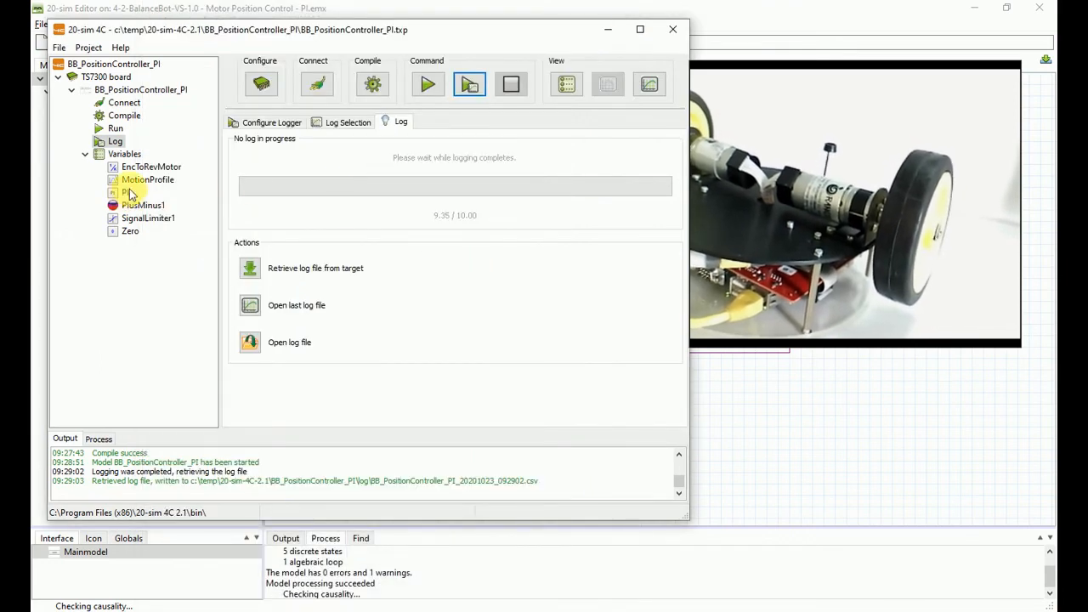
# Set the MotionProfile stroke to 1 and run the model again with logging to plot the new response.
pyautogui.click(127, 194)
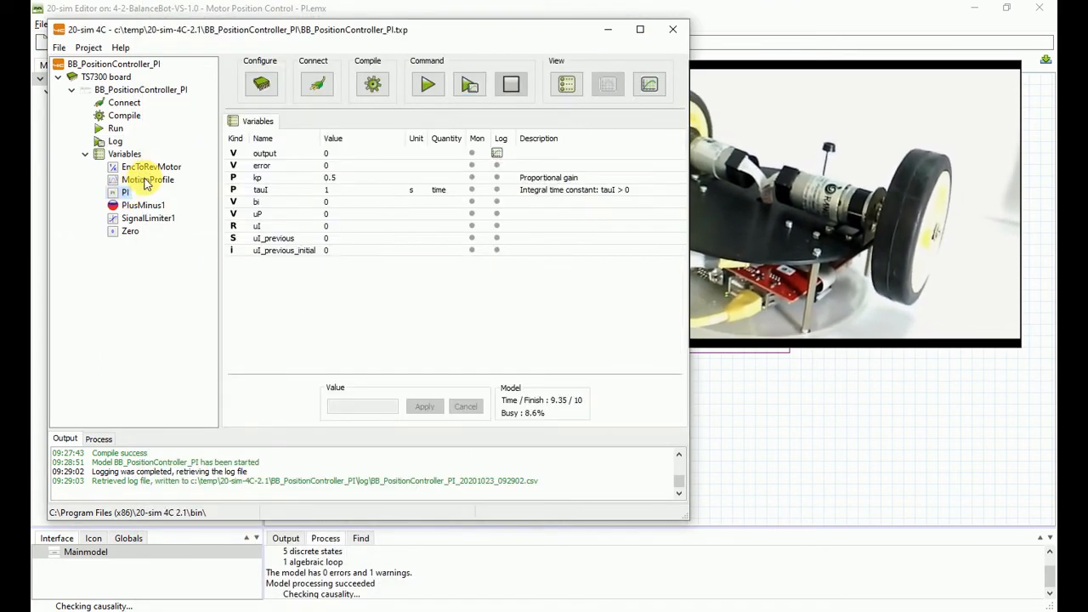
pyautogui.click(147, 180)
pyautogui.click(305, 167)
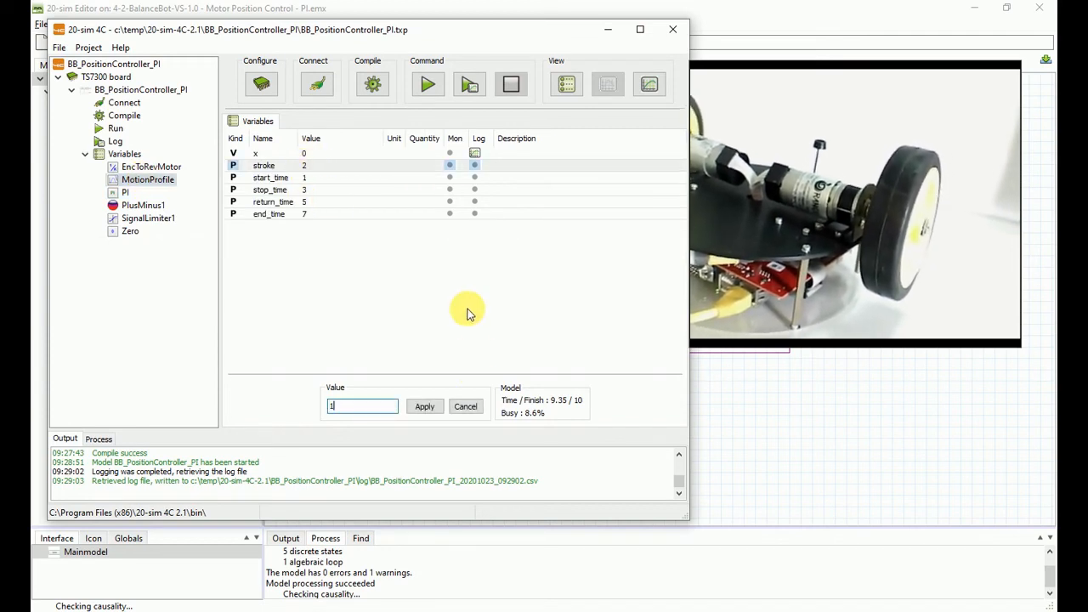
pyautogui.click(425, 406)
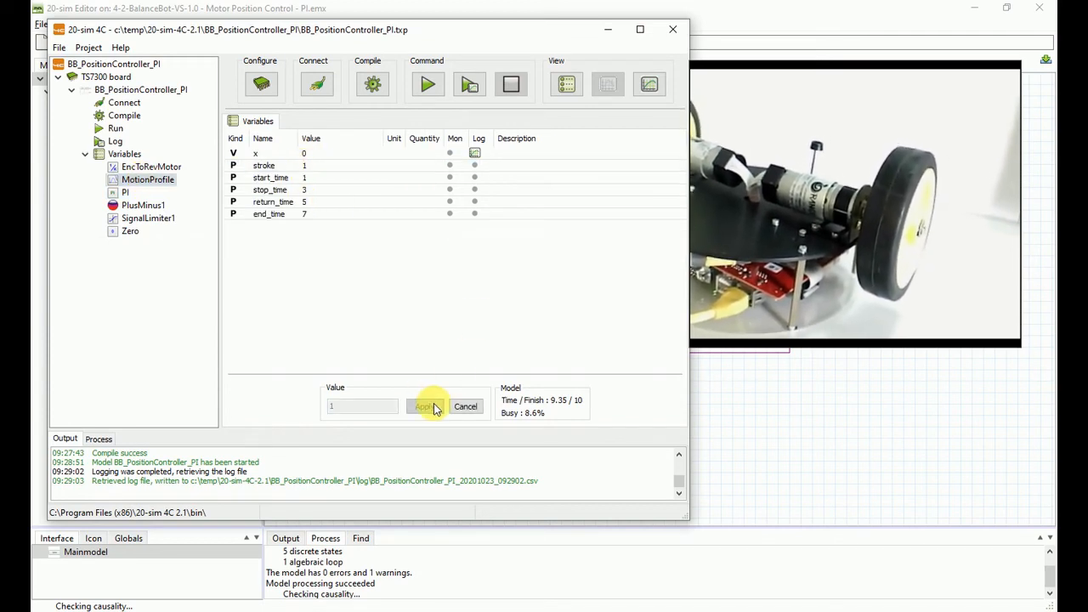
pyautogui.click(472, 86)
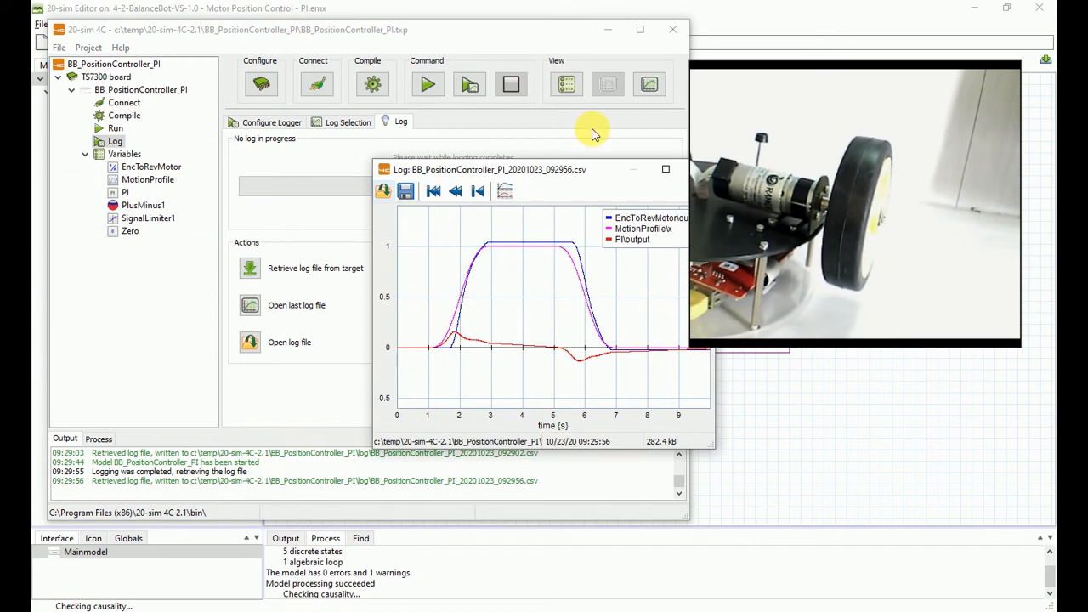
pyautogui.moveTo(568, 176); pyautogui.dragTo(401, 142)
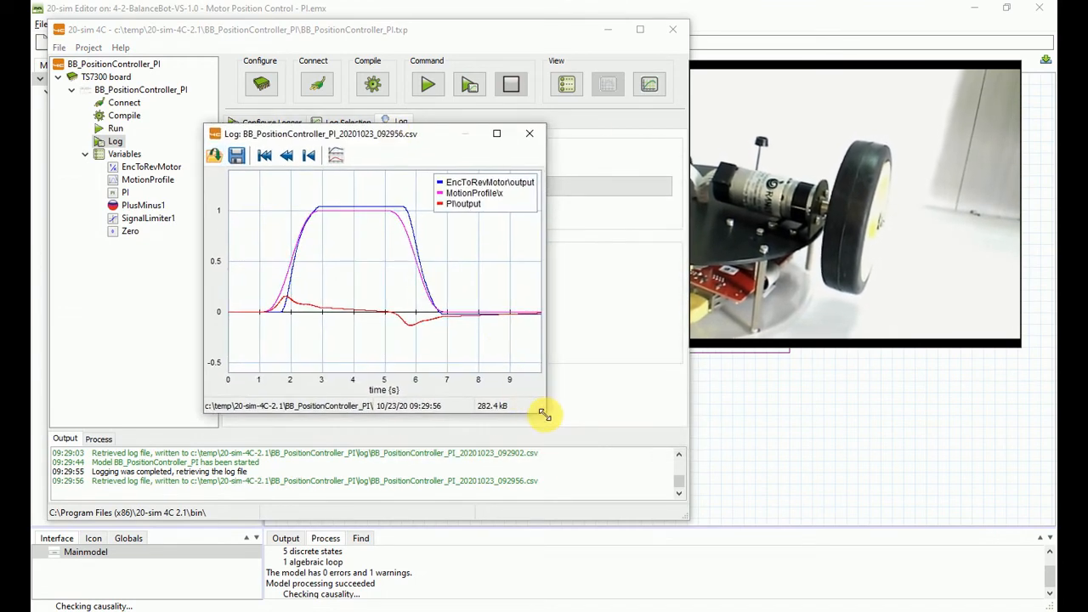
# Enlarge the logged stroke 1 response plot to examine it, and close the log window.
pyautogui.moveTo(544, 415); pyautogui.dragTo(668, 551)
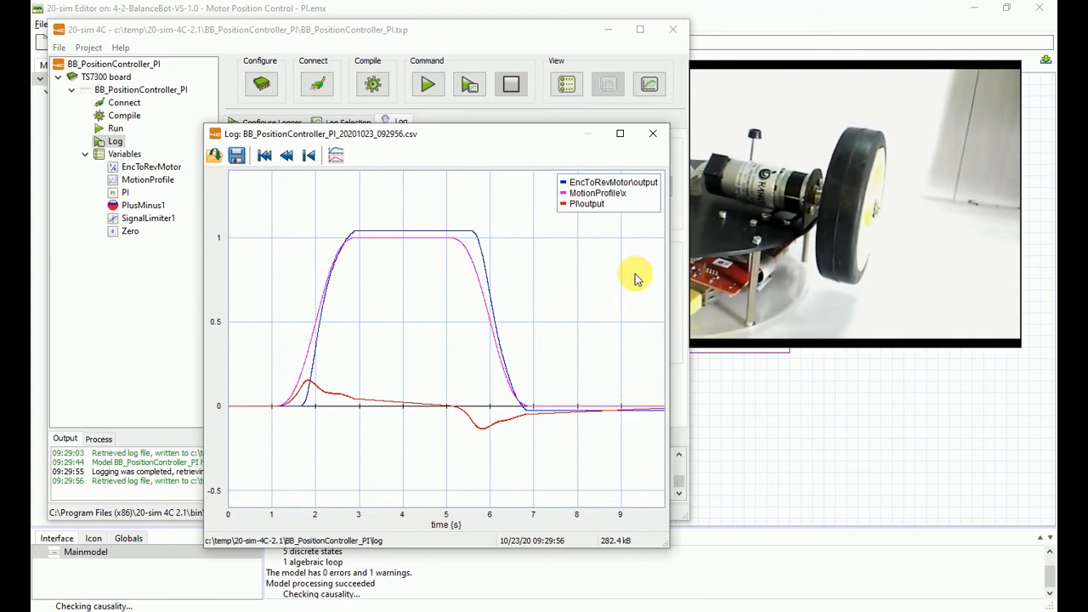
pyautogui.click(655, 136)
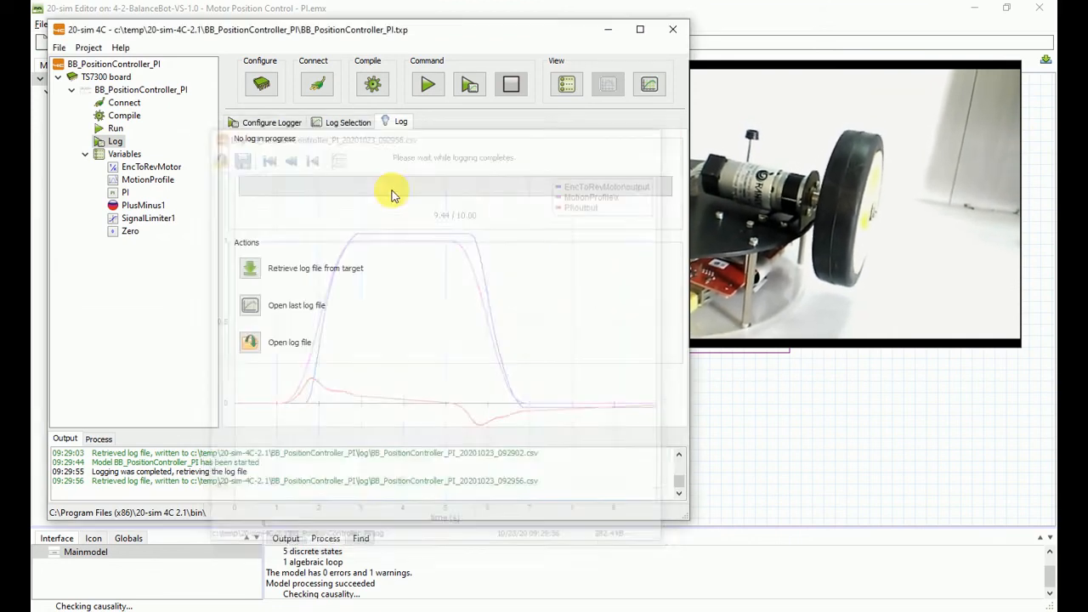
# Set the PI controller's kp to 0.1 and run the model again with logging to plot the new response.
pyautogui.click(128, 193)
pyautogui.click(336, 179)
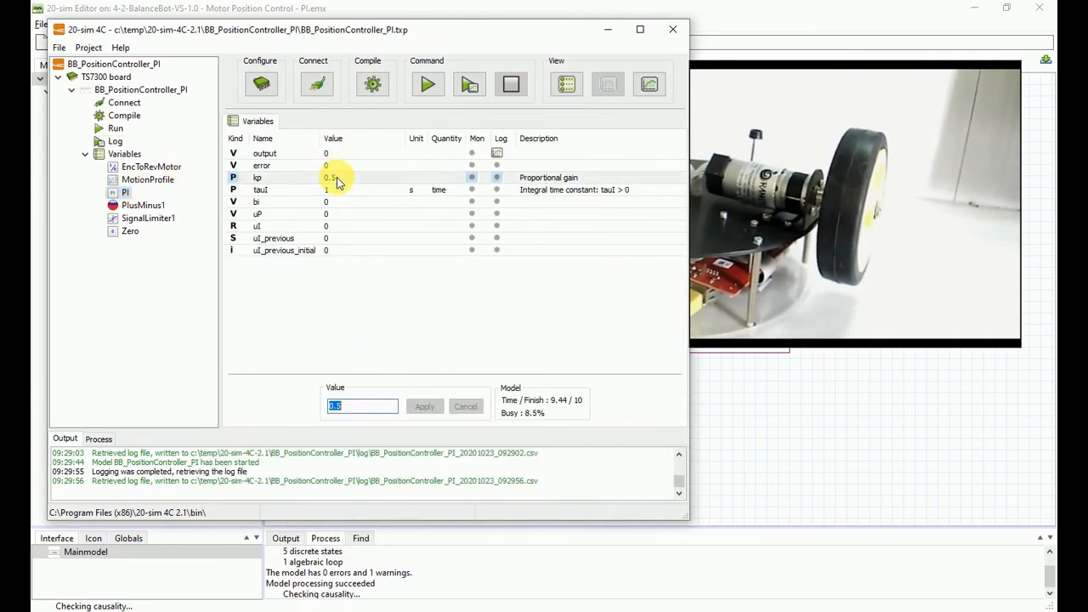
pyautogui.write('0')
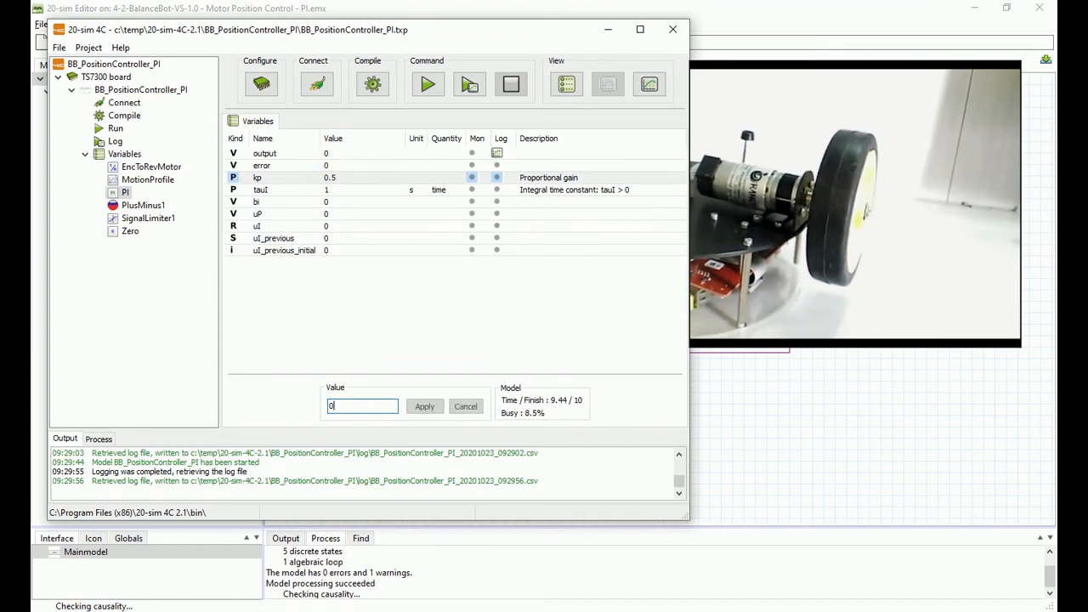
pyautogui.click(425, 406)
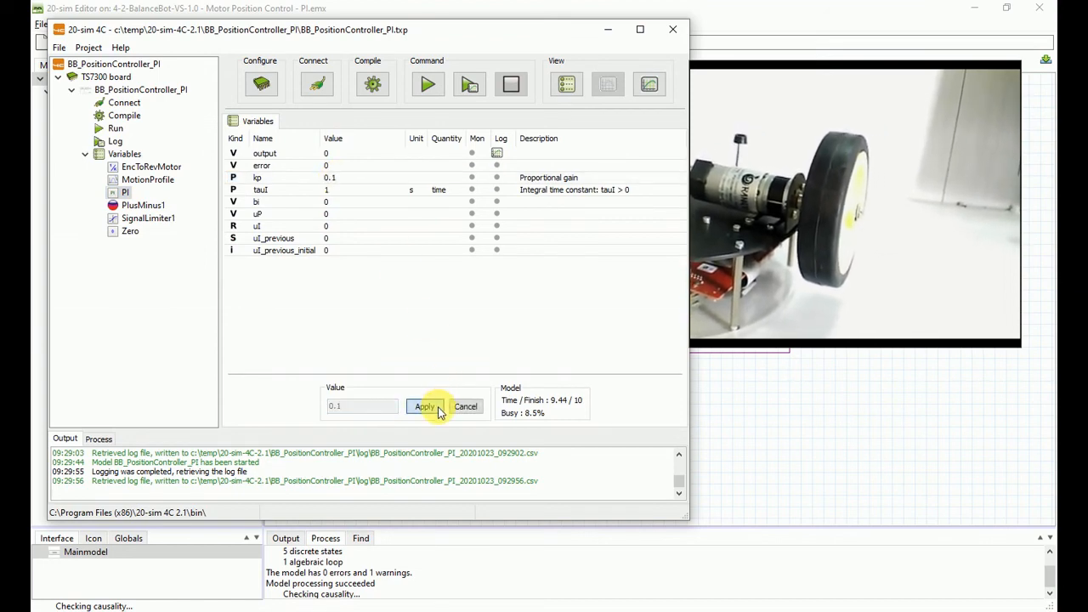
pyautogui.click(472, 85)
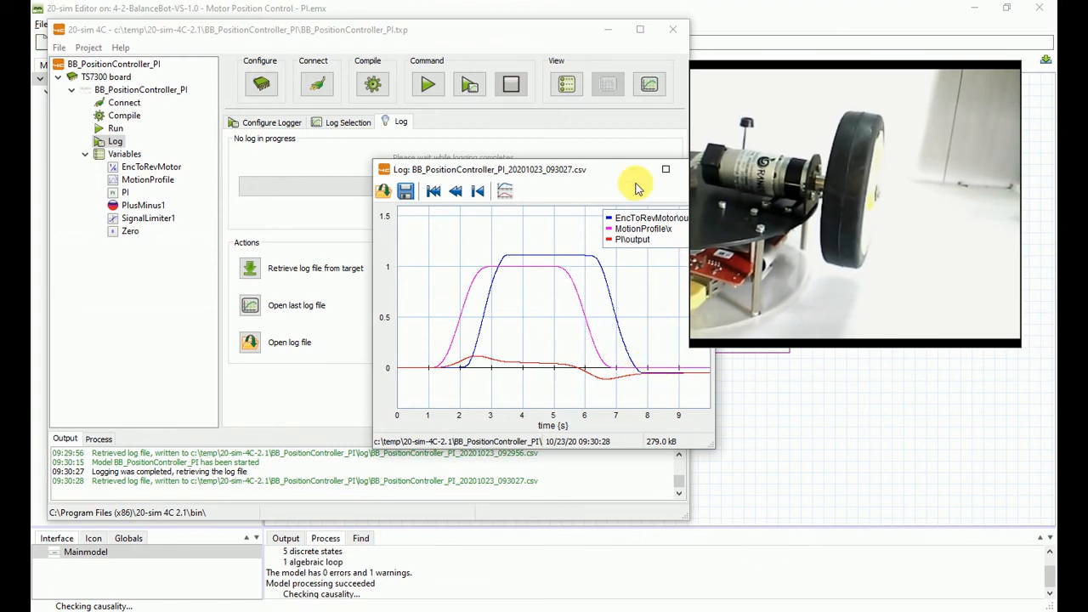
pyautogui.moveTo(619, 168); pyautogui.dragTo(643, 127)
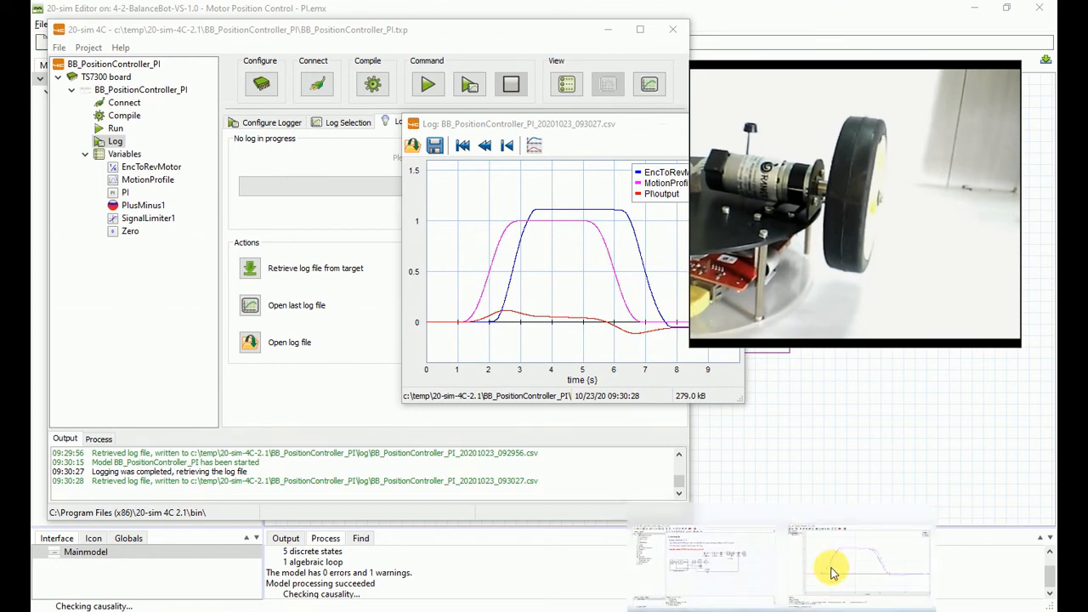
# Switch to the 20-sim Simulator, set the MotionProfile stroke to 1 and match the PI controller's kp to the bot run.
pyautogui.click(833, 571)
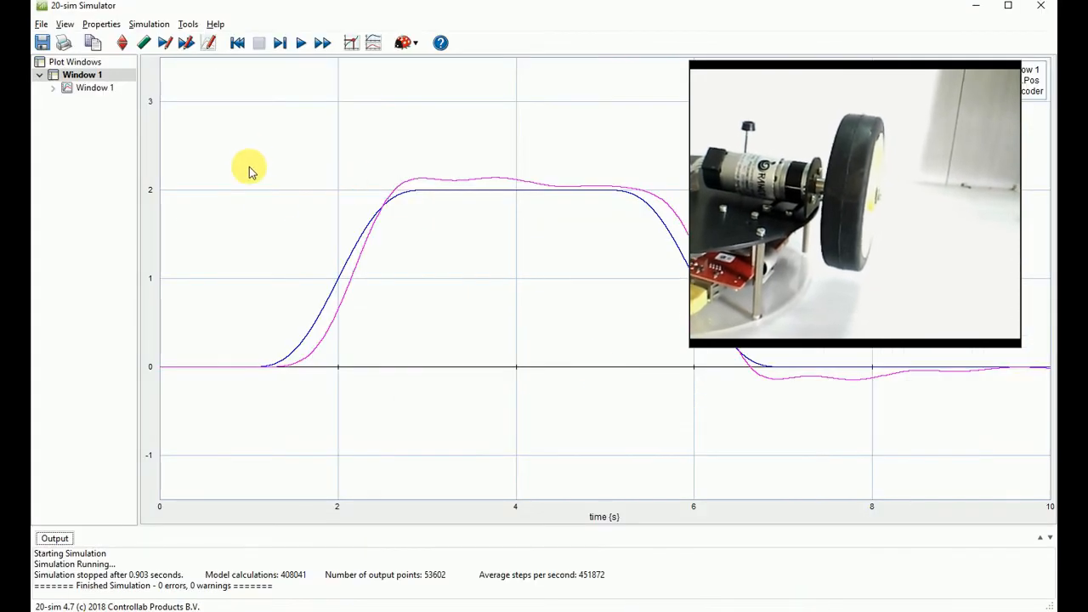
pyautogui.click(121, 42)
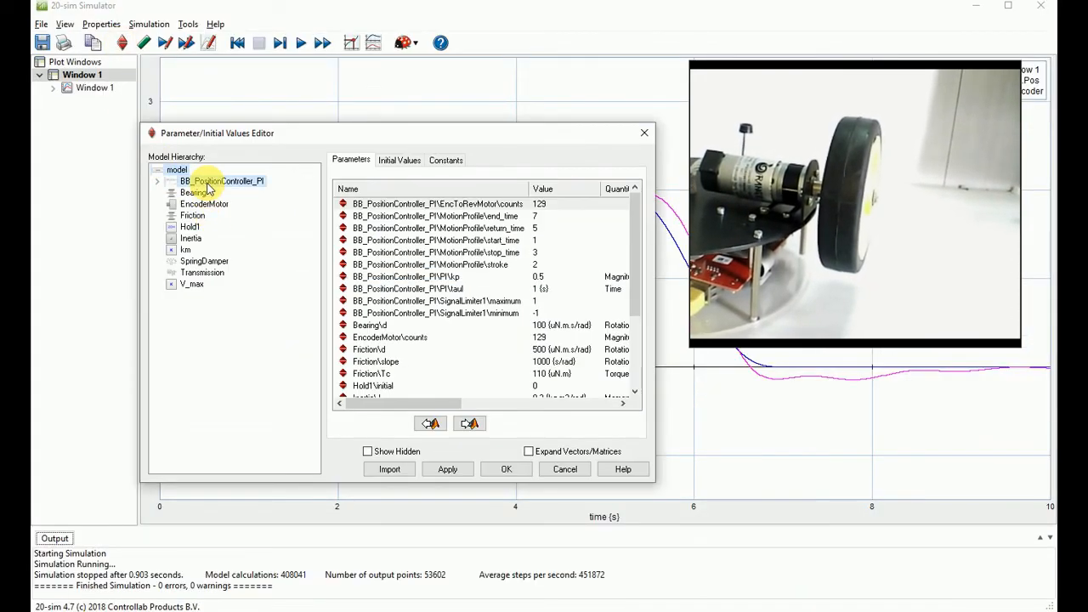
pyautogui.doubleClick(209, 189)
pyautogui.click(214, 205)
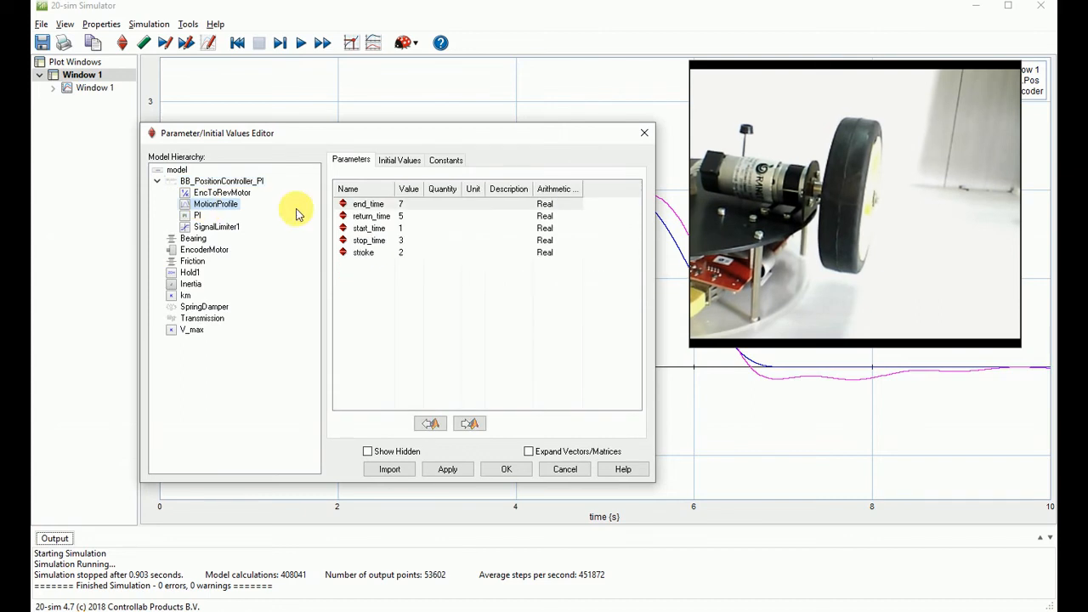
pyautogui.doubleClick(406, 252)
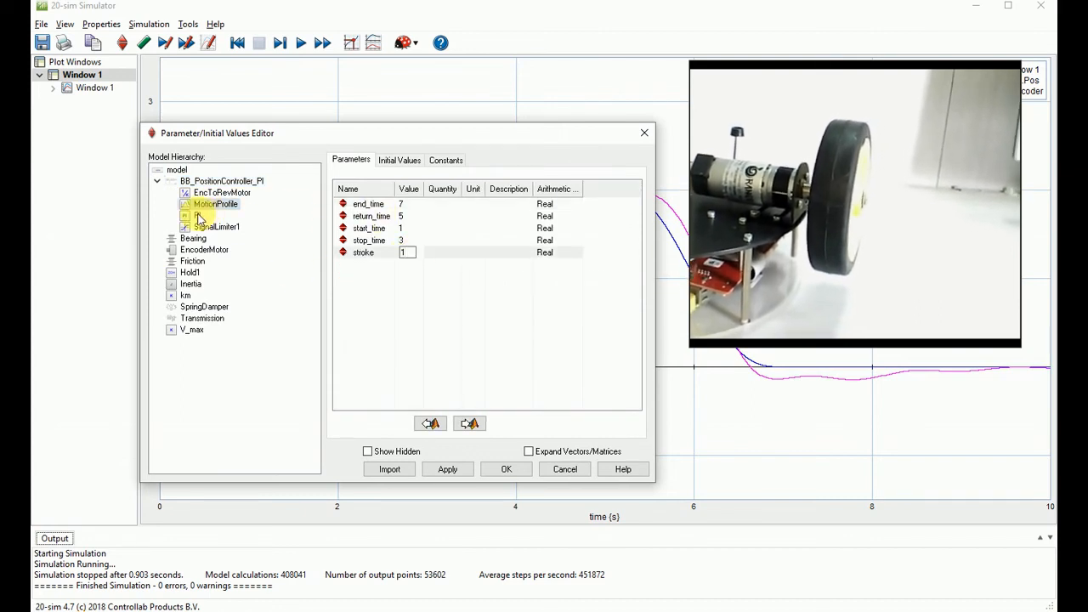
pyautogui.click(197, 215)
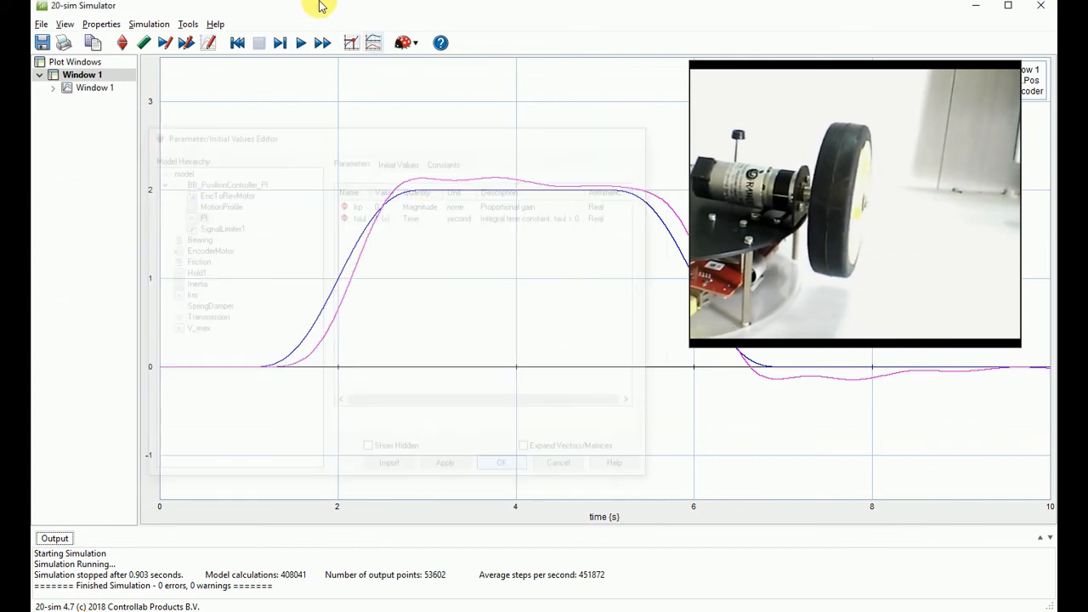
pyautogui.click(510, 471)
# Run the simulation with the new parameters, and rerun it on a plot cleared of the earlier curves.
pyautogui.click(303, 43)
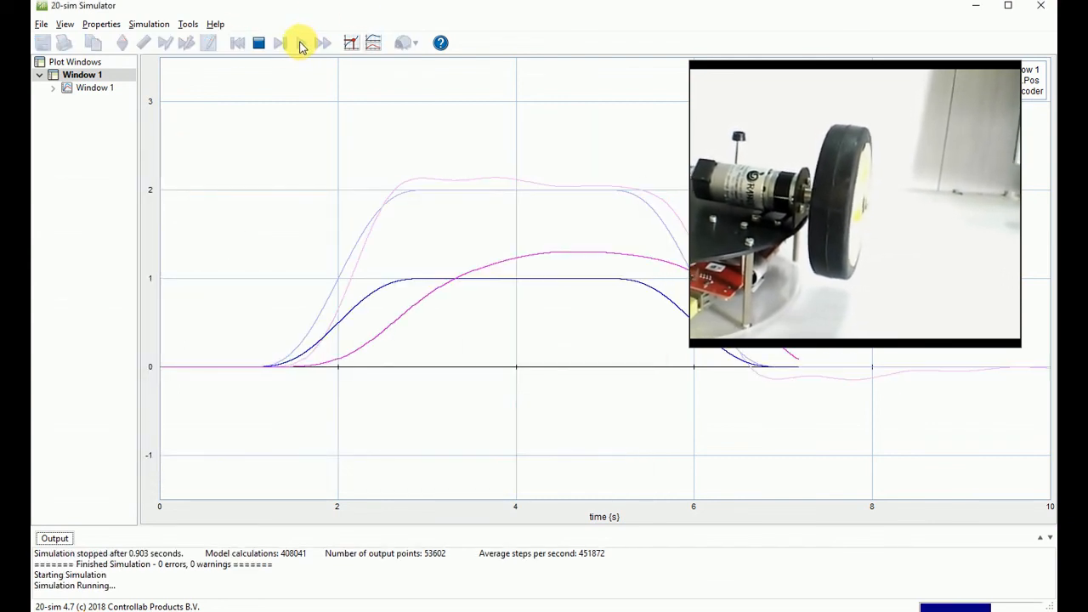
pyautogui.click(238, 43)
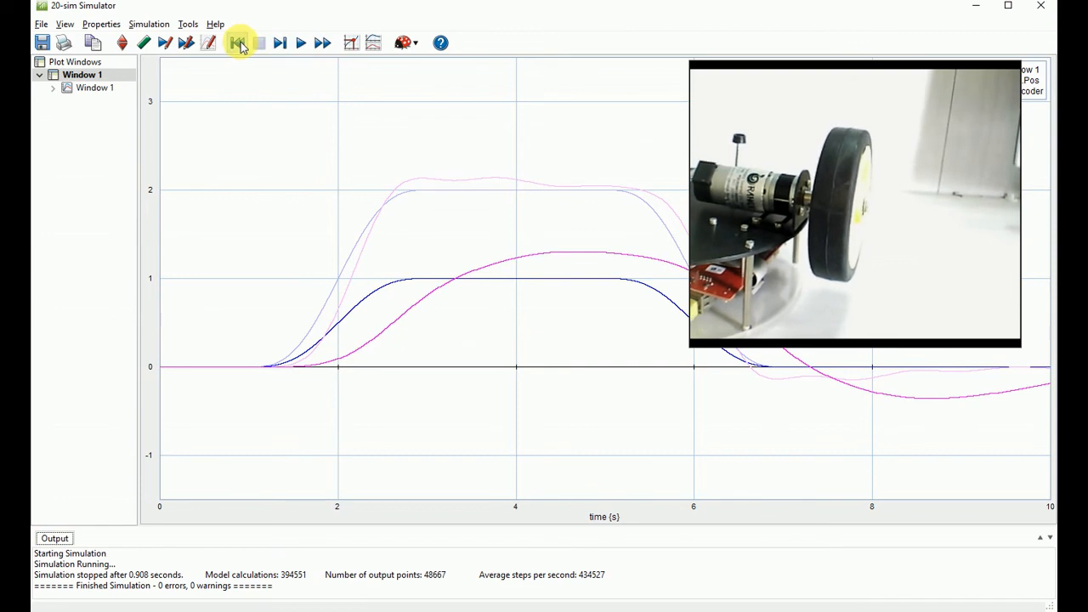
pyautogui.click(300, 43)
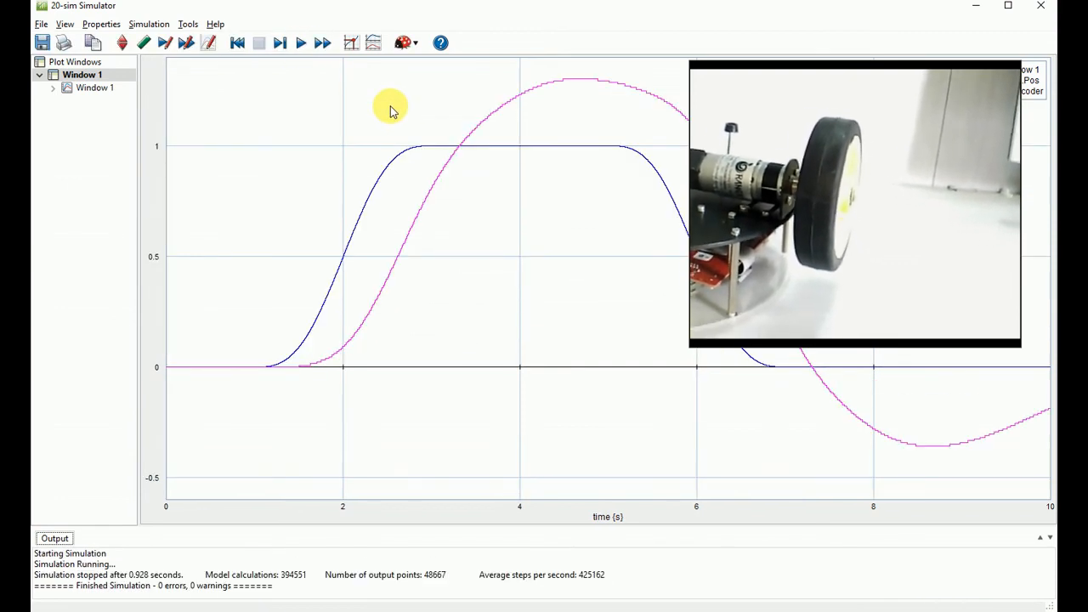
# Arrange the simulation plot and the enlarged log plot side by side to compare the responses, and close both windows.
pyautogui.doubleClick(579, 17)
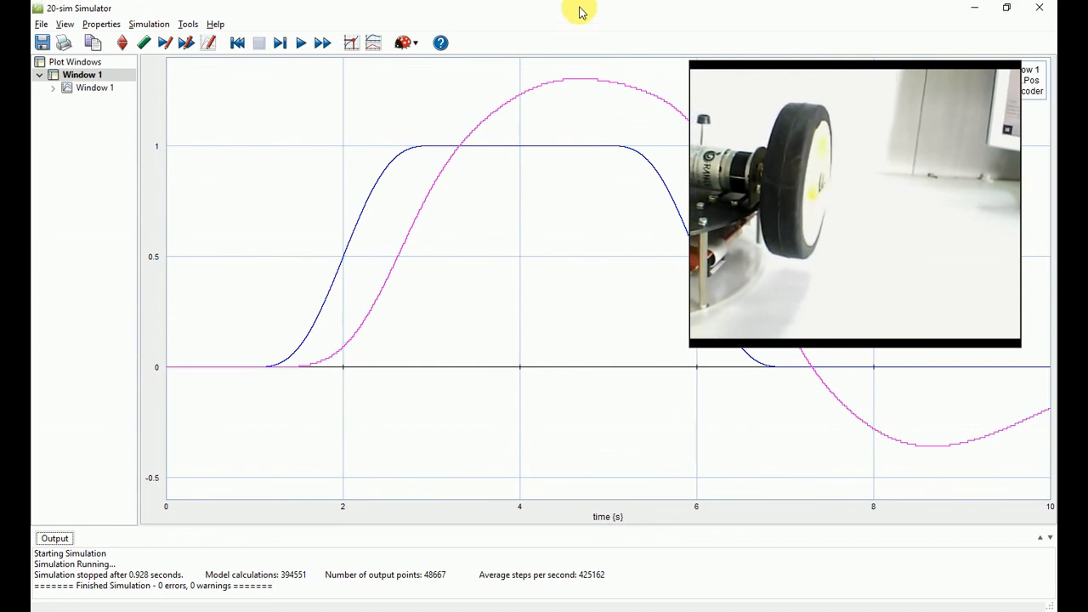
pyautogui.moveTo(605, 12); pyautogui.dragTo(312, 23)
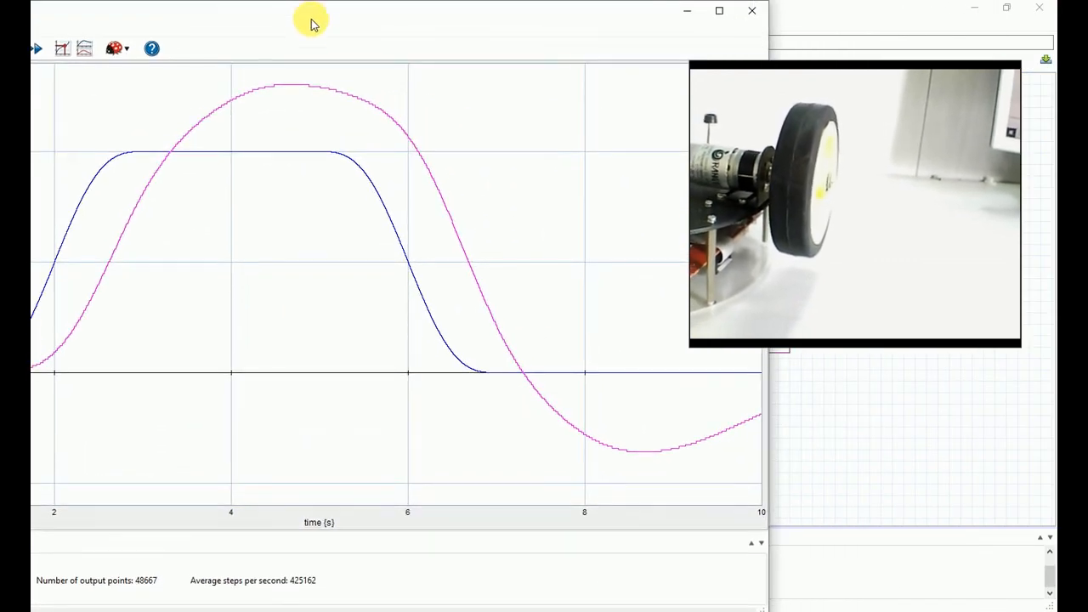
pyautogui.moveTo(651, 606)
pyautogui.click(644, 571)
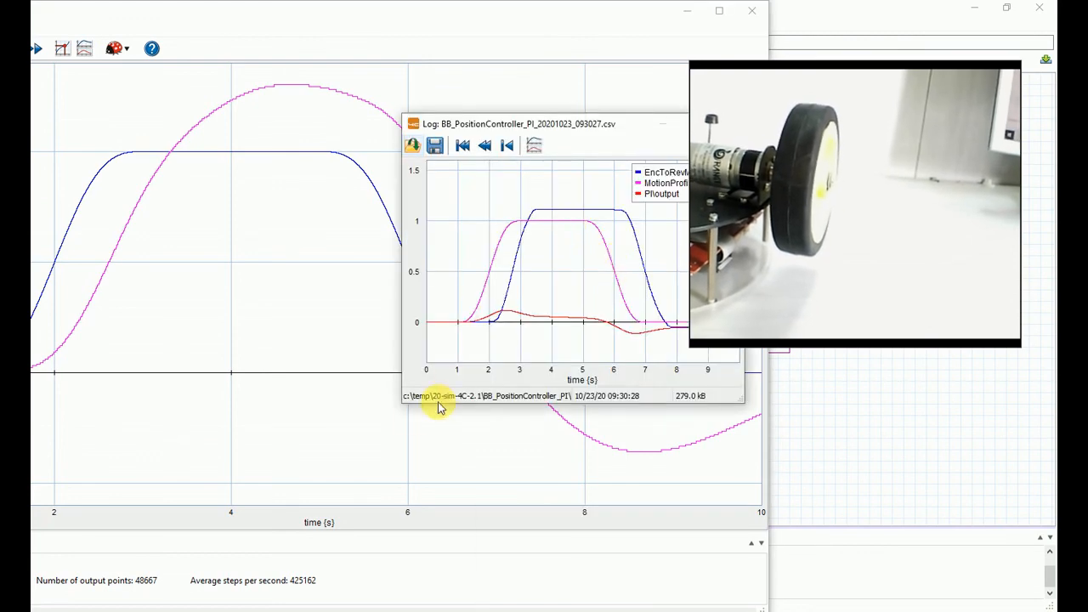
pyautogui.moveTo(404, 403); pyautogui.dragTo(232, 553)
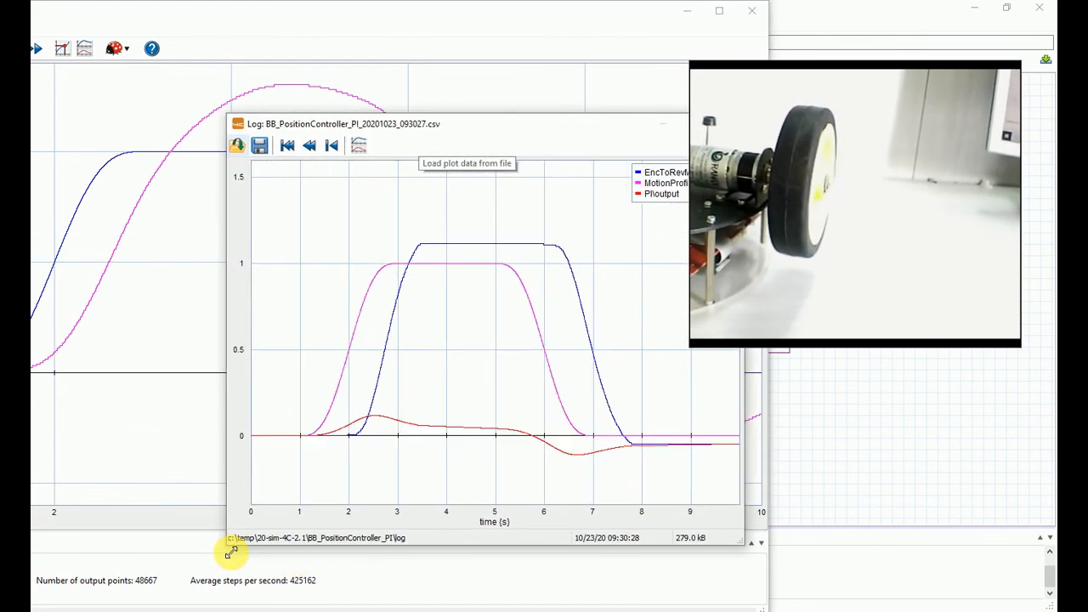
pyautogui.moveTo(406, 127); pyautogui.dragTo(641, 35)
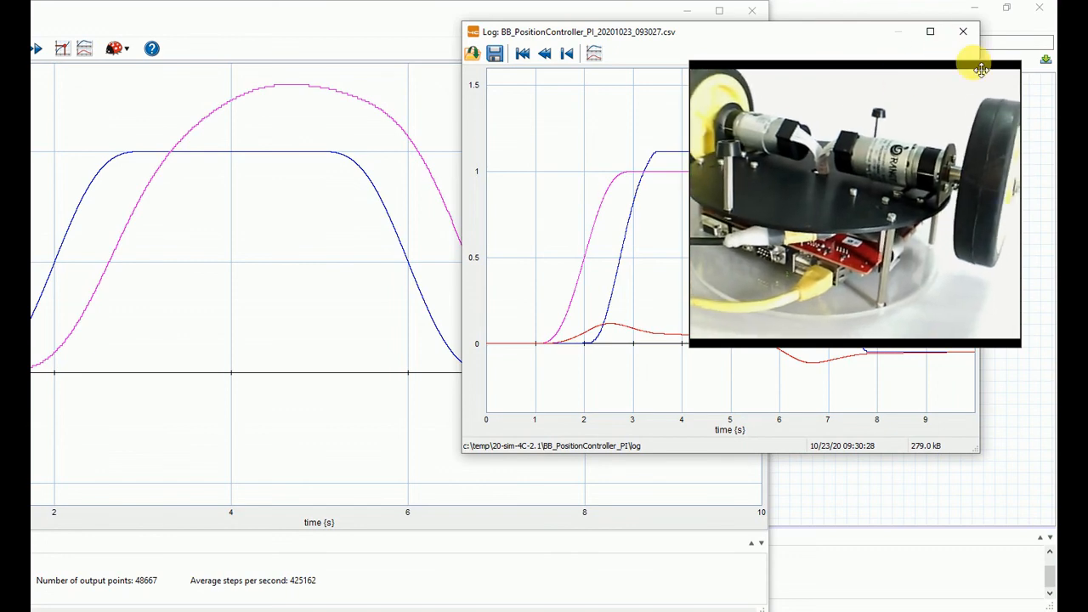
pyautogui.moveTo(863, 34); pyautogui.dragTo(607, 69)
pyautogui.click(643, 67)
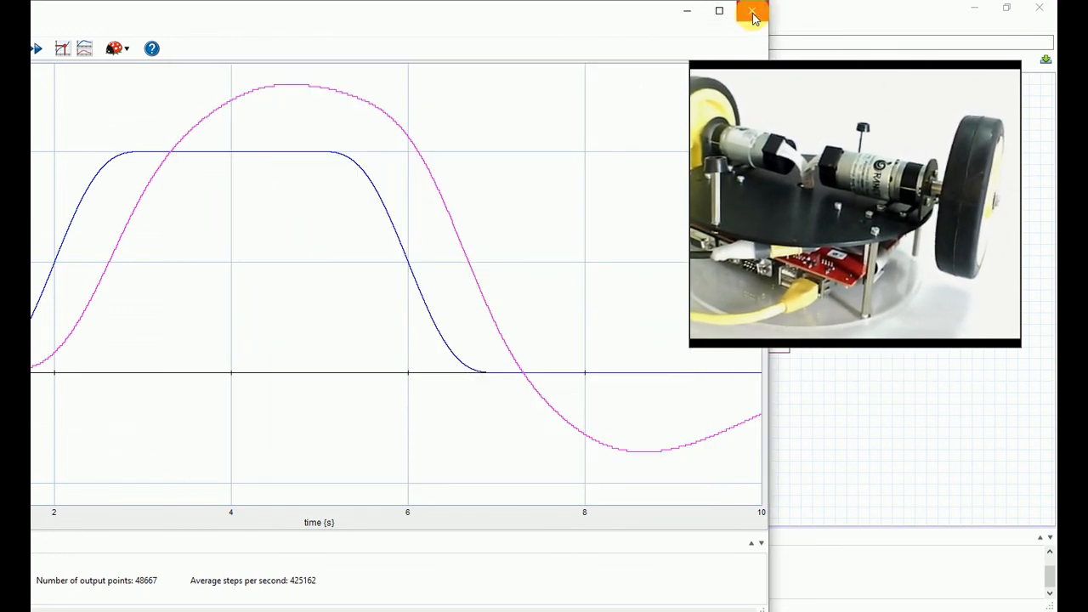
pyautogui.click(753, 11)
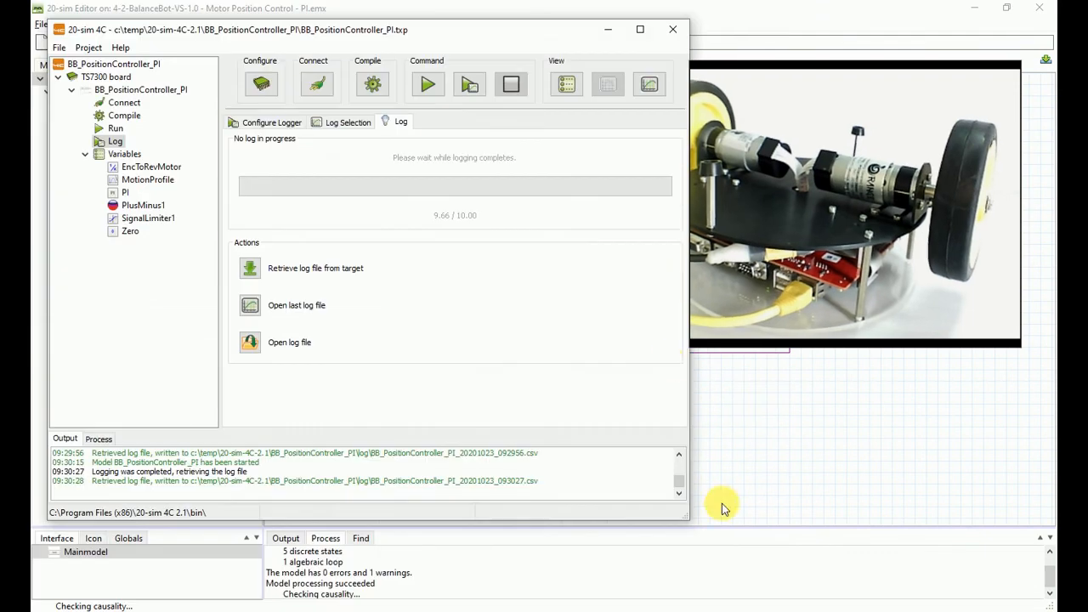
# Reopen the log plot of the kp 0.1 bot run in 20-sim 4C and enlarge it to examine the curves.
pyautogui.click(652, 100)
pyautogui.moveTo(595, 170); pyautogui.dragTo(432, 160)
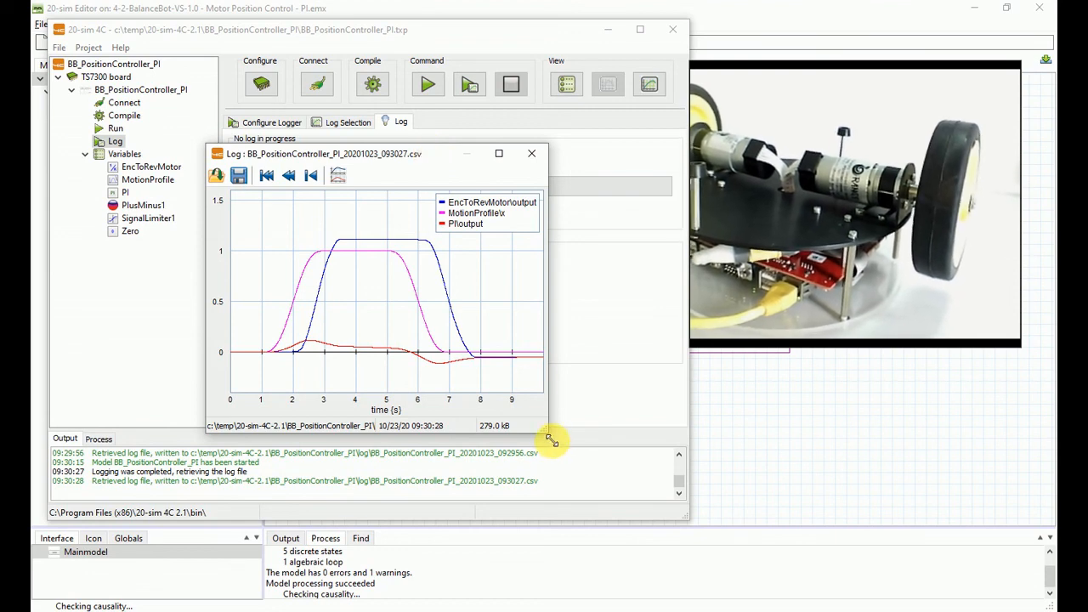
pyautogui.moveTo(550, 439); pyautogui.dragTo(689, 549)
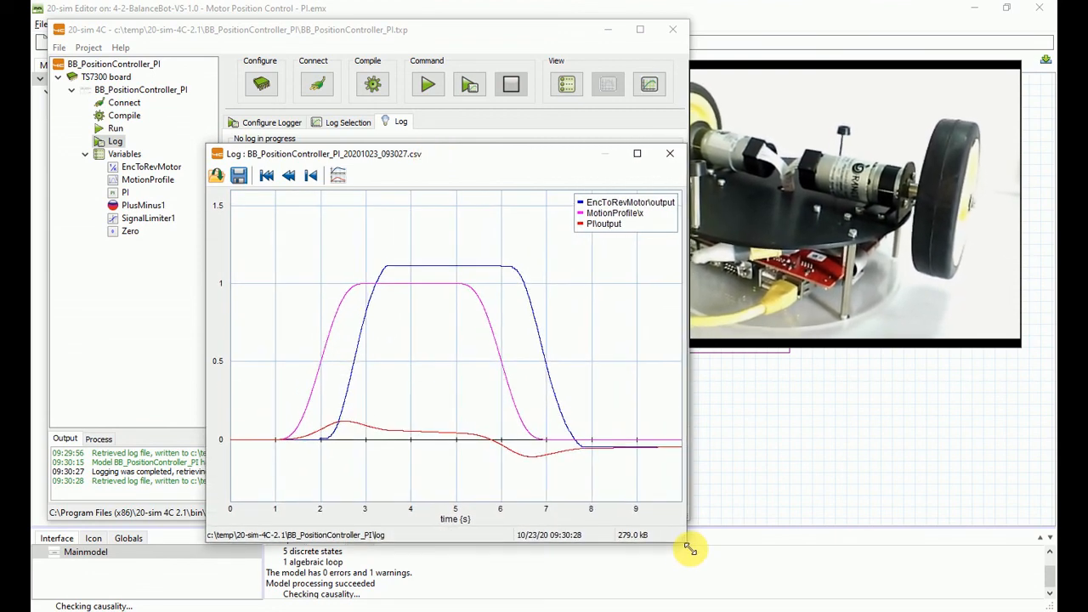